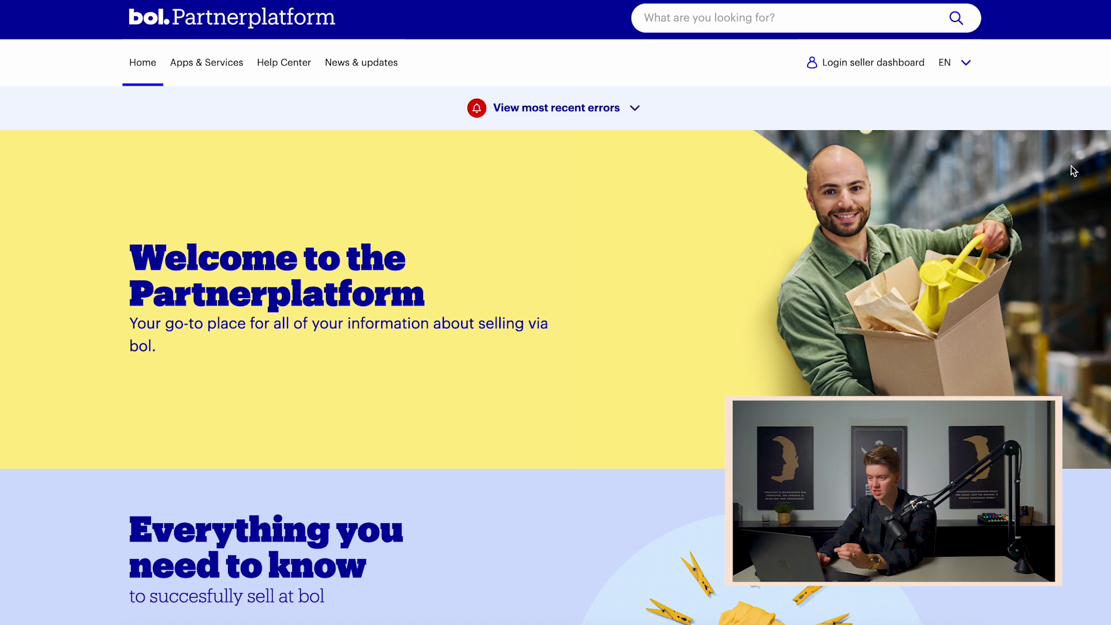
- Scroll down the Partnerplatform home page toward the 'Selling on bol as an EU partner' link
scroll(366, 330, down, 20)
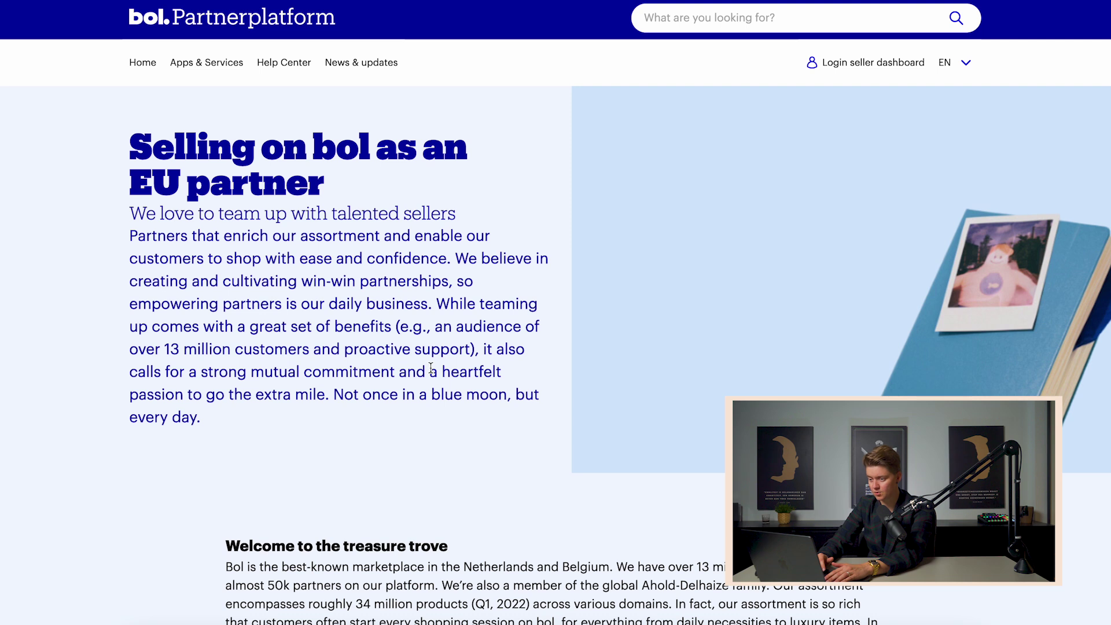
scroll(431, 368, down, 15)
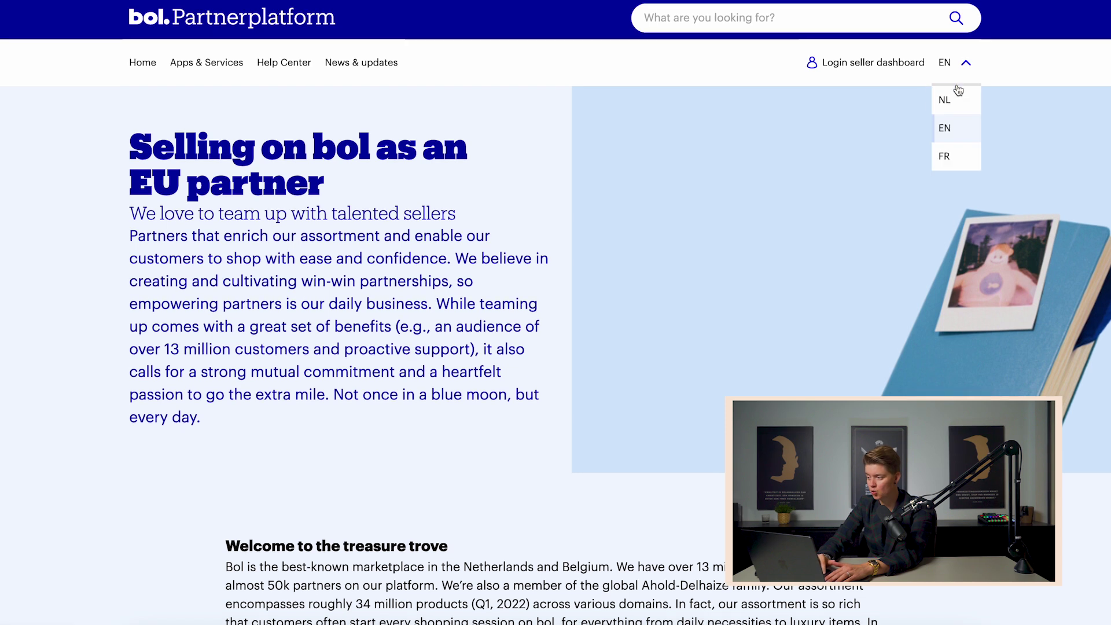
- Switch the Partnerplatform language to NL and scroll the 'Partner worden' page to its start steps
click(958, 94)
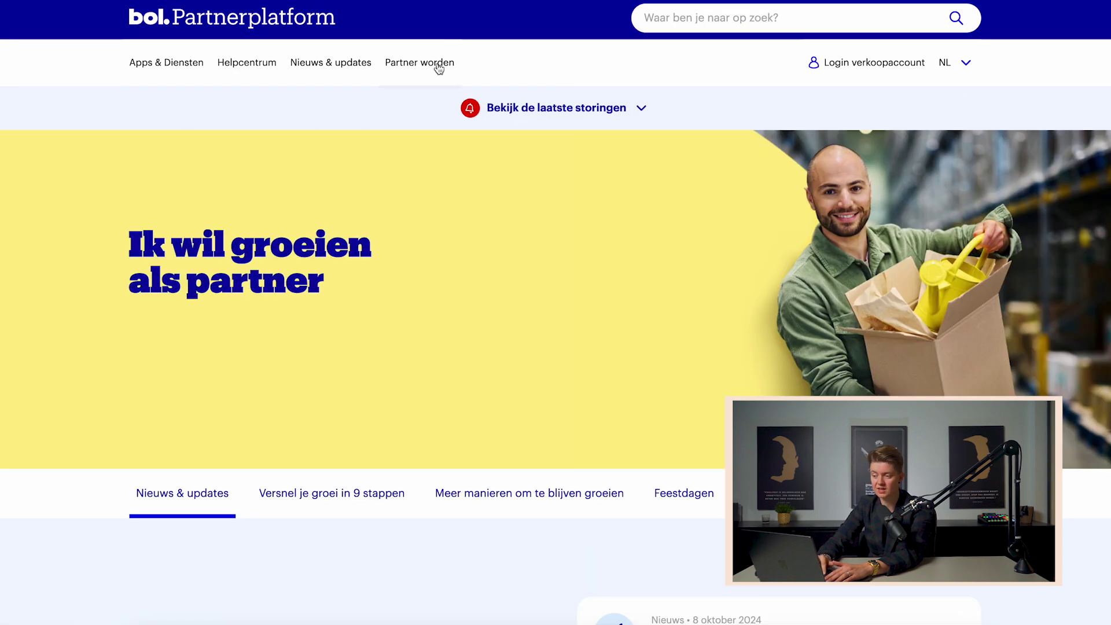
click(395, 65)
scroll(309, 460, down, 15)
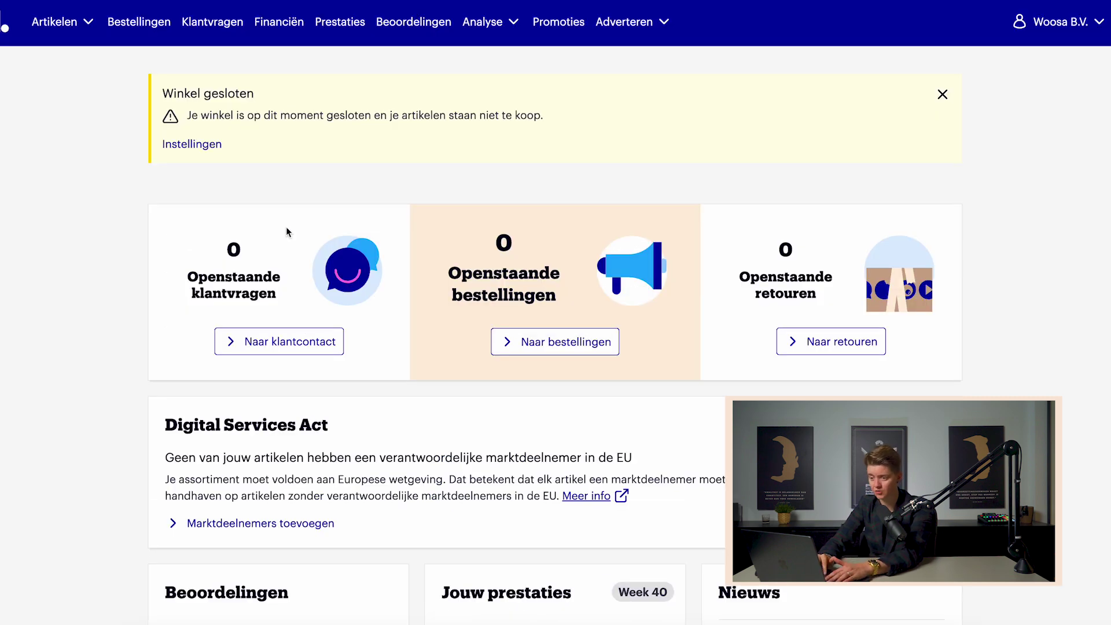
- Review the two articles under Artikelen > Mijn artikelen, then view the Bestellingen overview
click(75, 22)
click(58, 55)
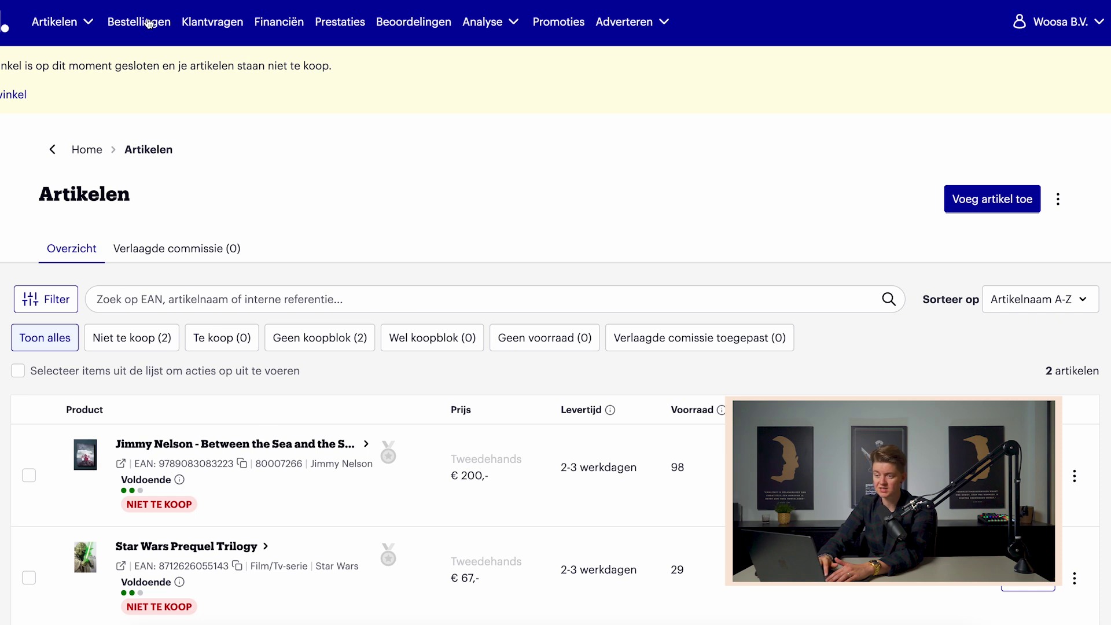
click(149, 23)
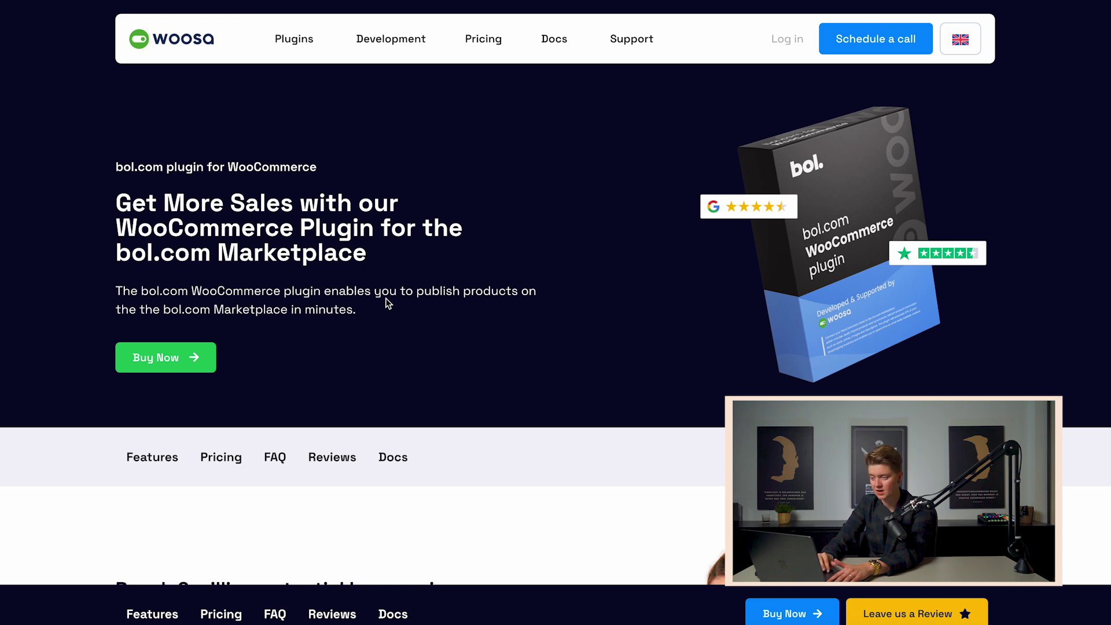
- Jump to the €299 and €699 yearly license cards and highlight the money-back guarantee line
click(165, 357)
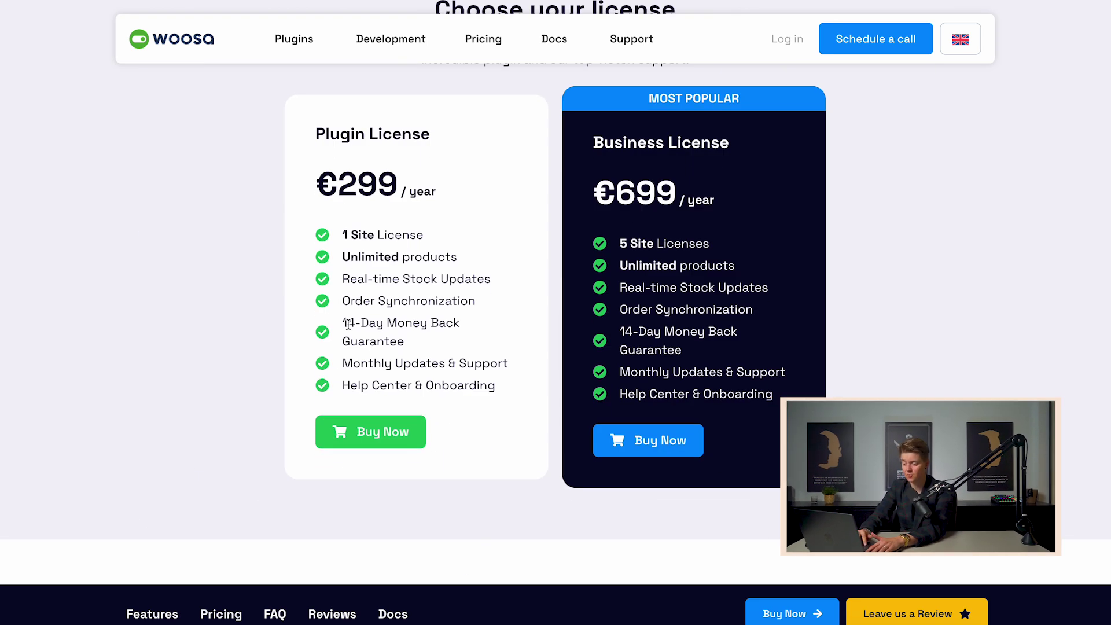
drag(347, 323, 411, 342)
click(411, 342)
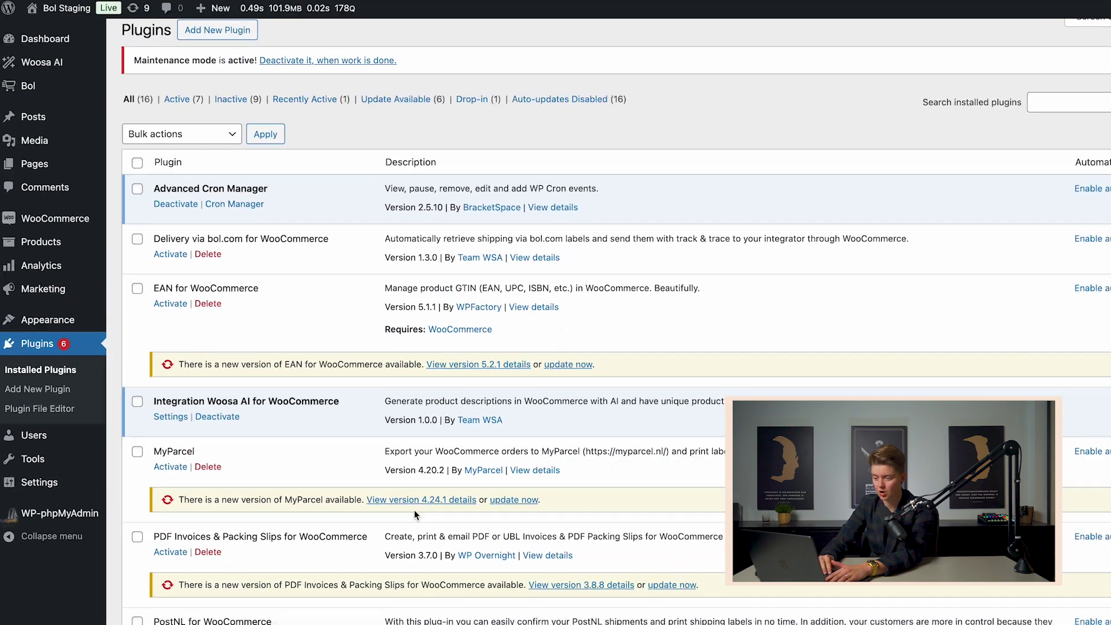
- Locate the 'Woosa - bol.com for WooCommerce' plugin in Installed Plugins and open its Bol dashboard
scroll(245, 201, down, 10)
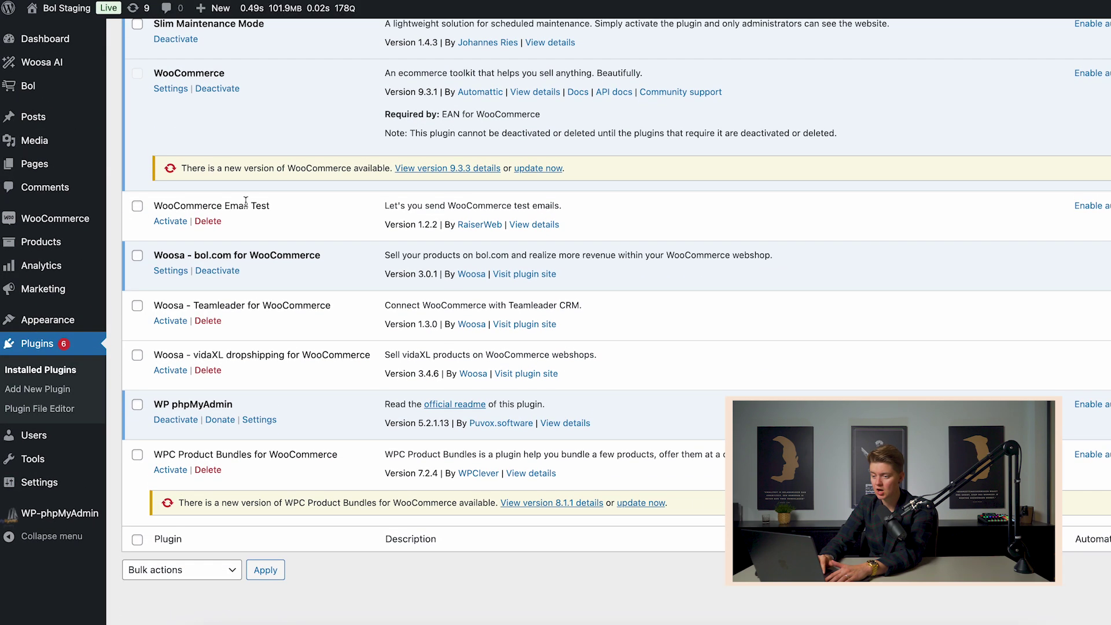
triple_click(346, 255)
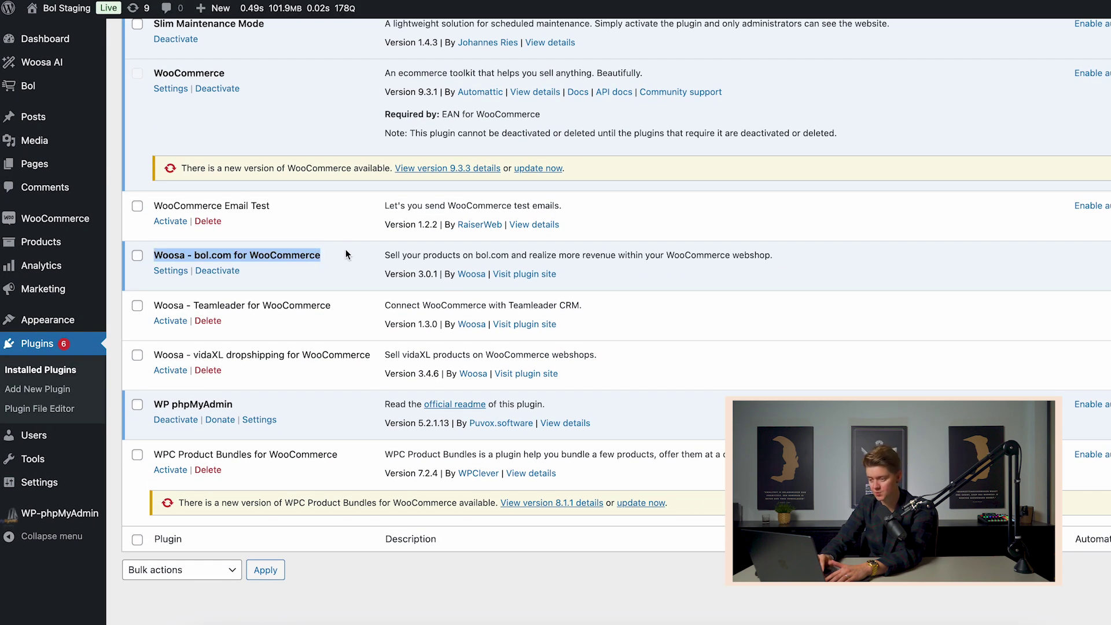
click(29, 87)
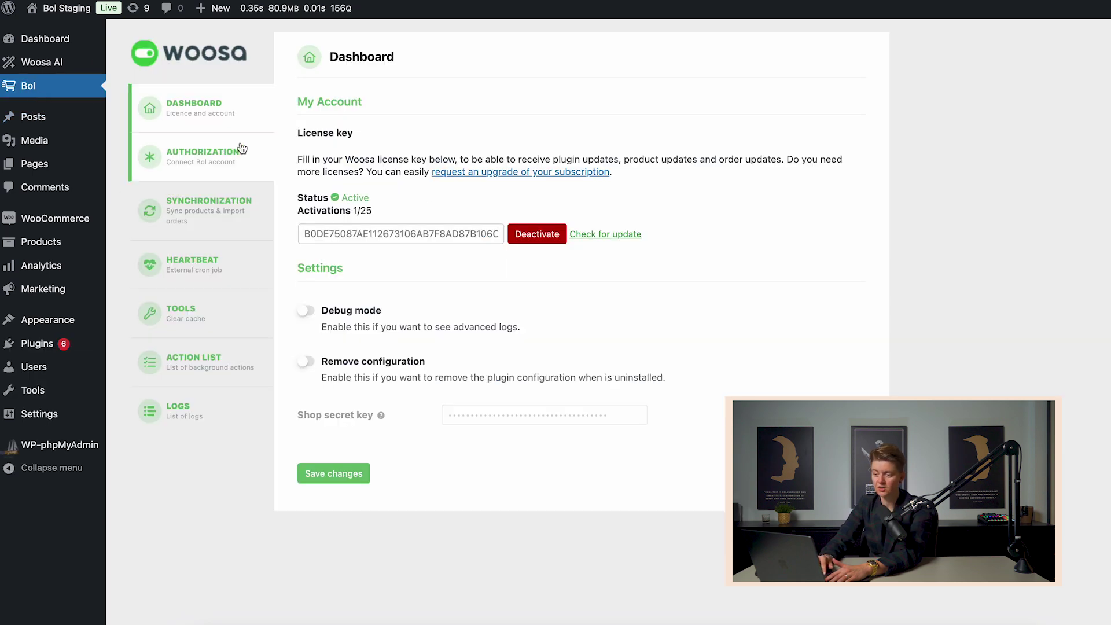
- Revoke the NL STORE bol account authorization and focus the empty Client secret field
click(229, 166)
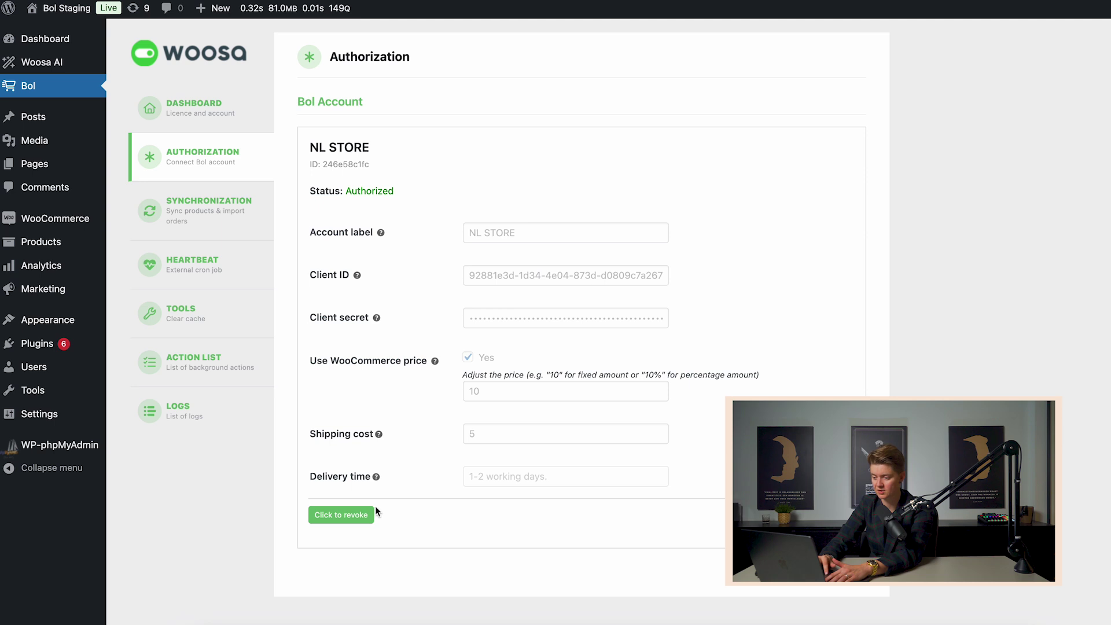
click(353, 515)
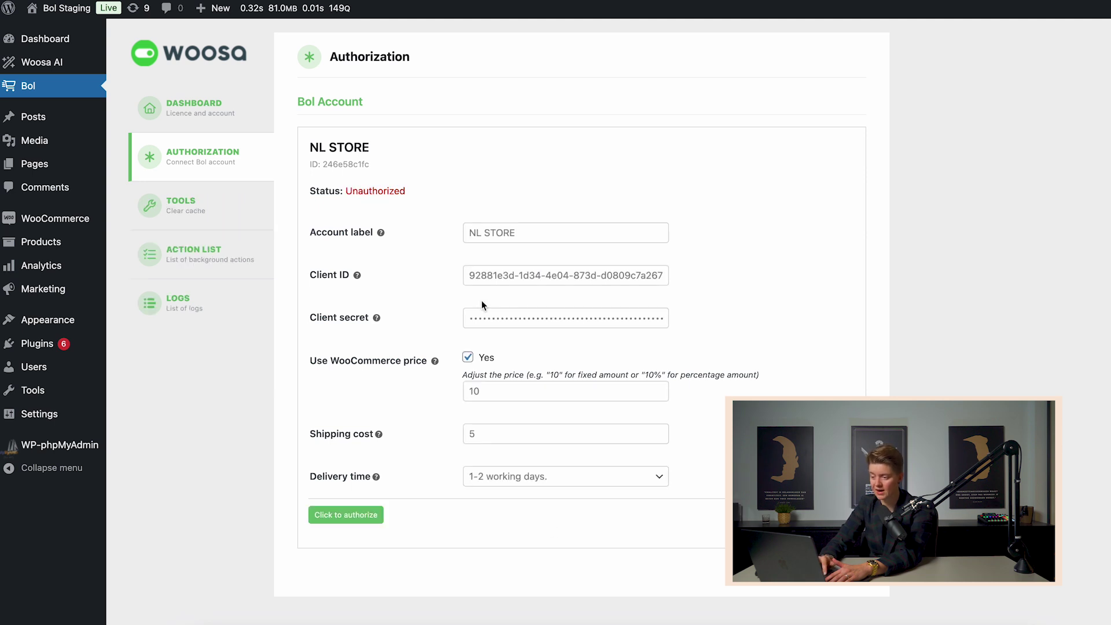
click(493, 316)
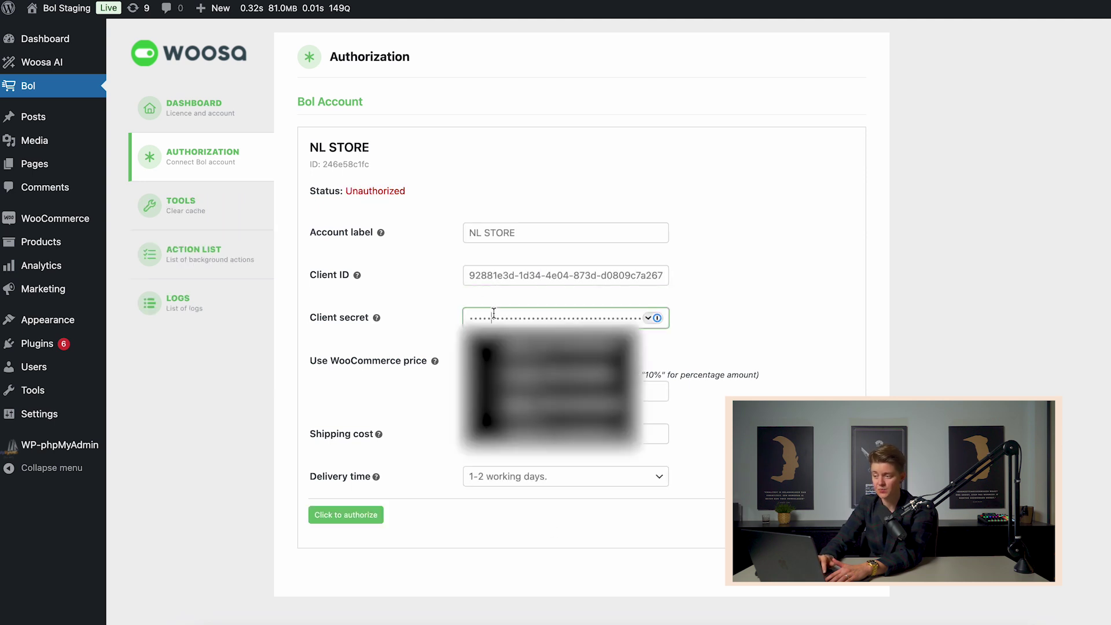
click(702, 290)
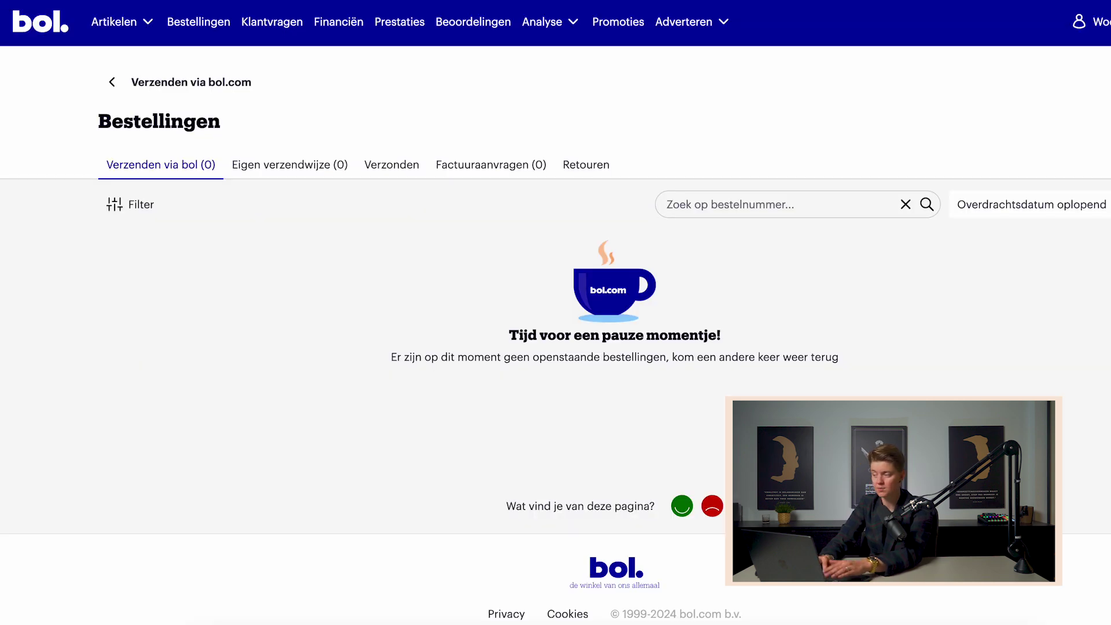
- Go to API Instellingen under account Instellingen > Diensten and point out the technical contact field
click(1088, 21)
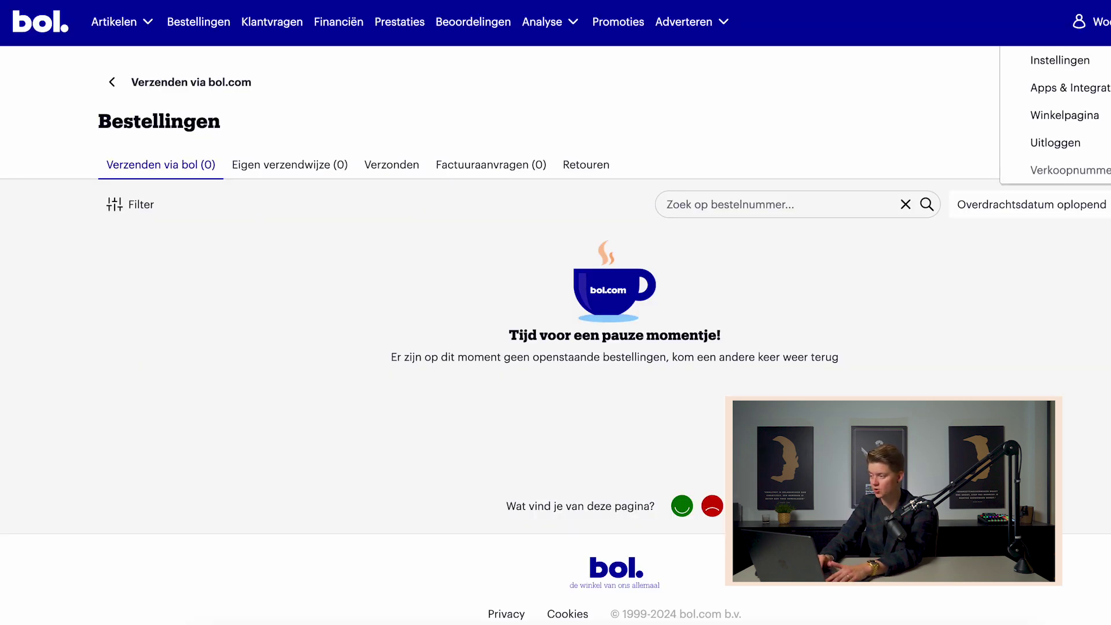
click(1074, 60)
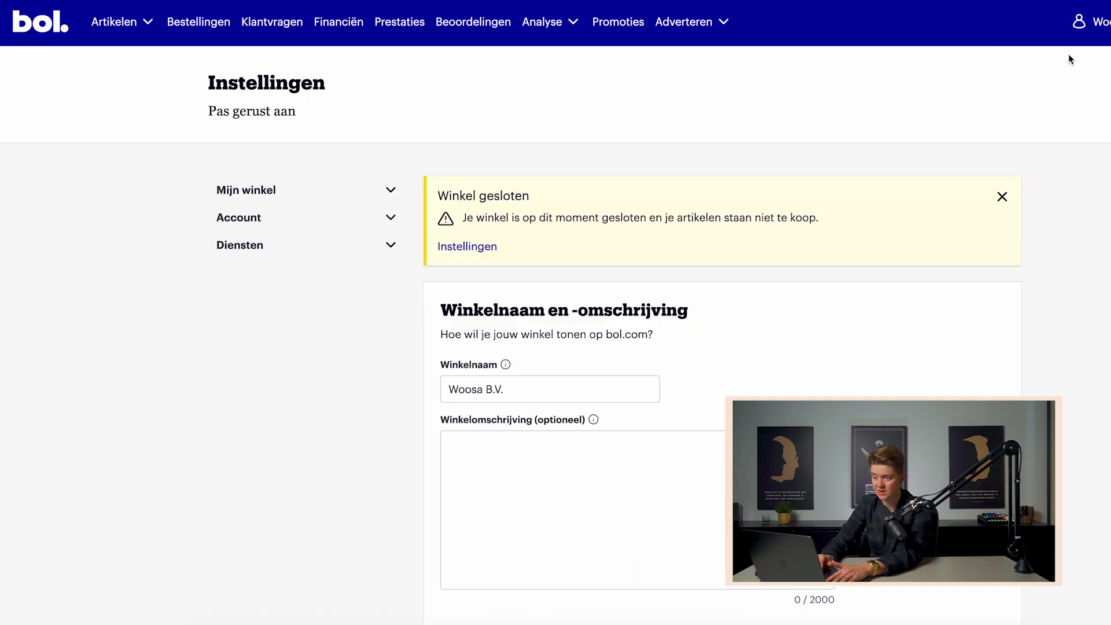
click(285, 245)
click(281, 273)
scroll(393, 473, down, 7)
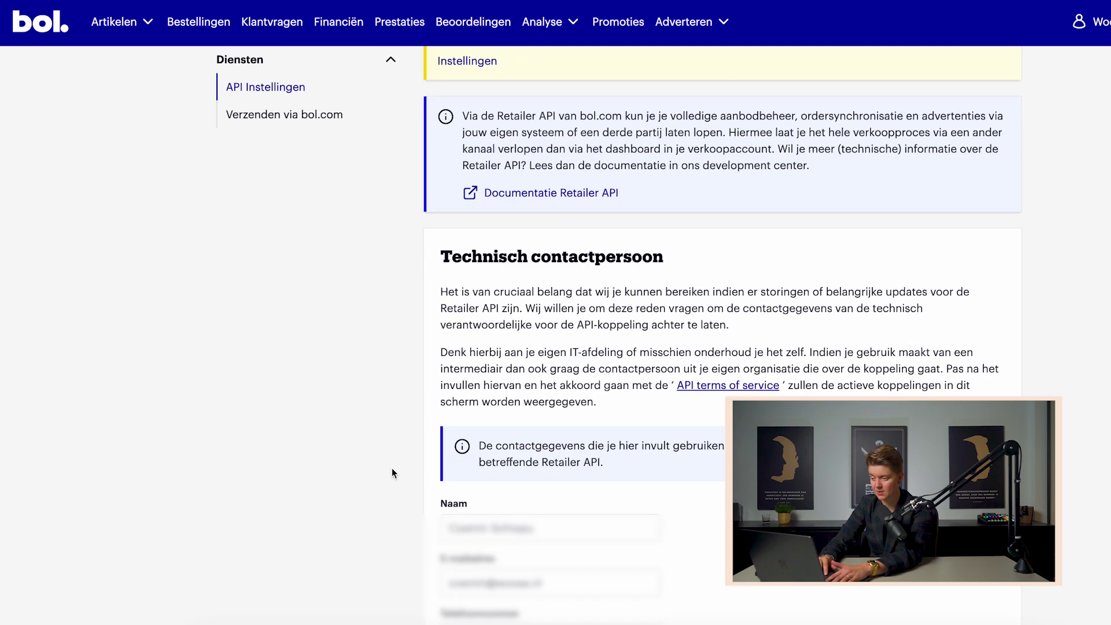
scroll(560, 408, up, 1)
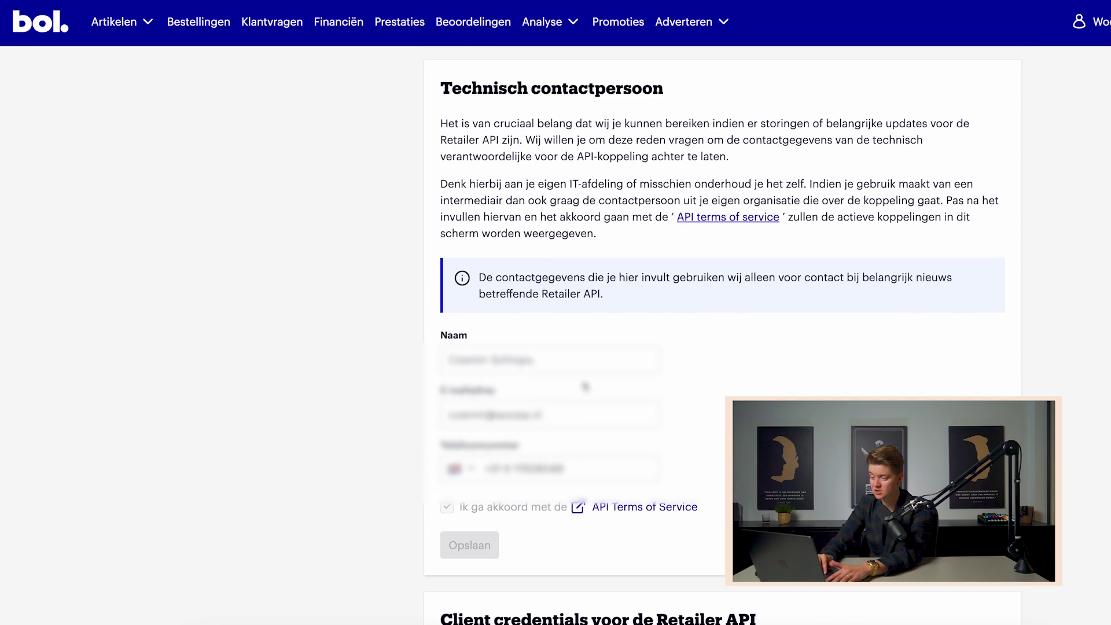
click(603, 366)
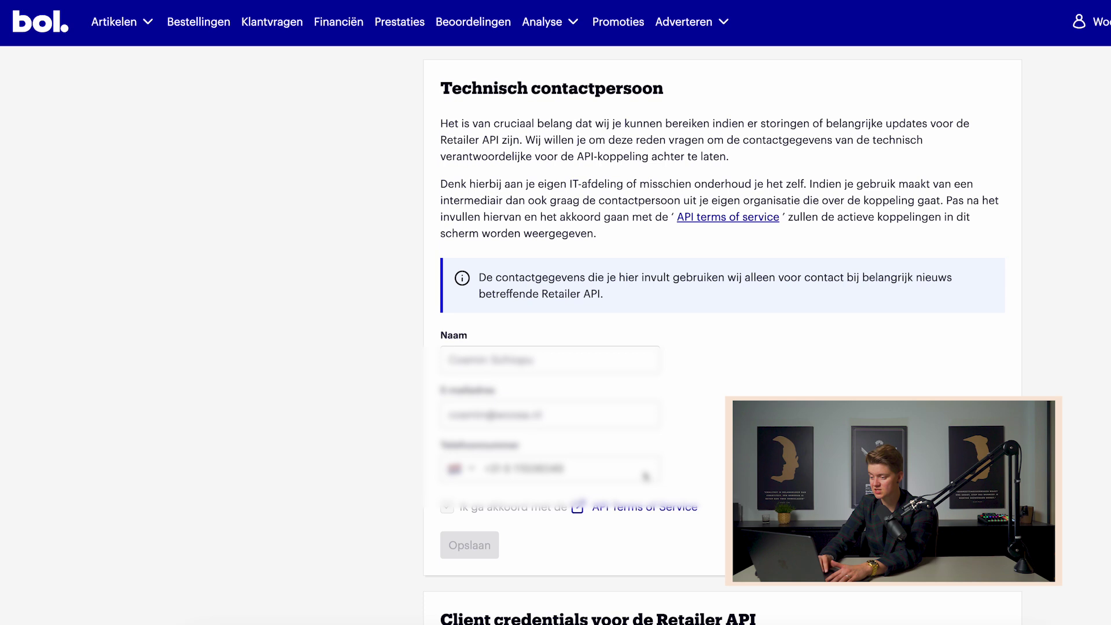
- Review the Retailer API client credentials list, then start and cancel creating a new one
scroll(650, 122, up, 1)
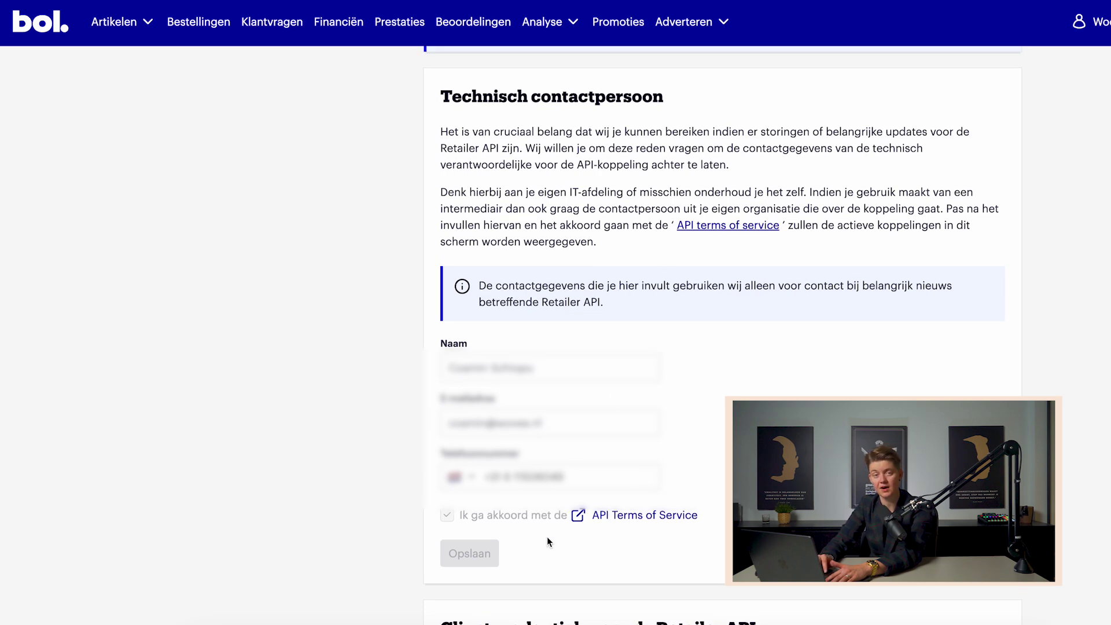
scroll(547, 537, down, 6)
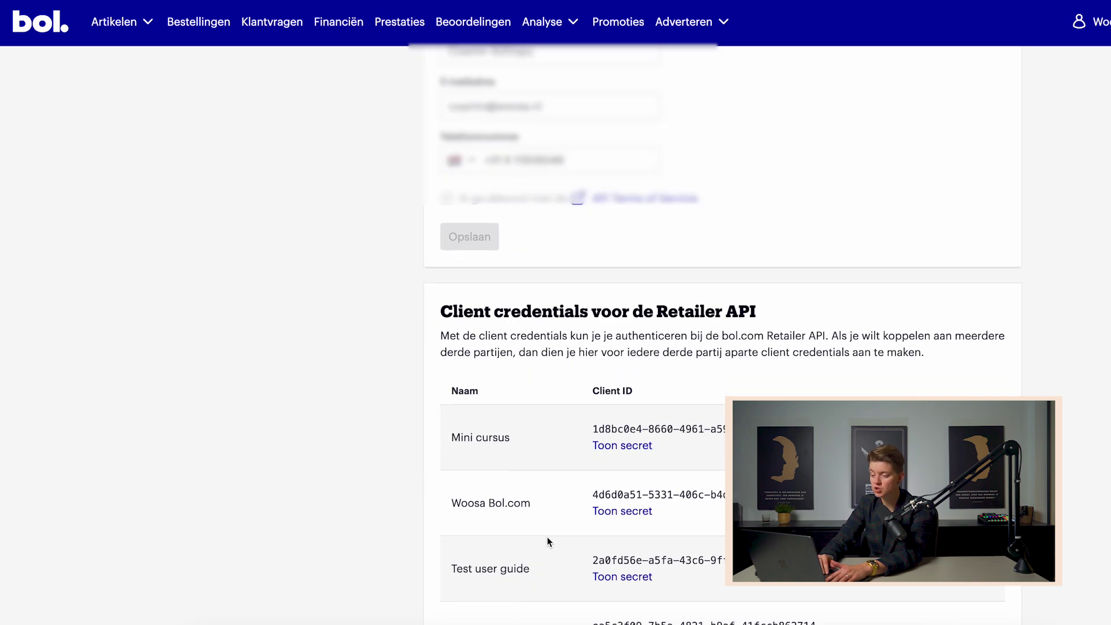
scroll(547, 536, down, 1)
drag(458, 193, 793, 192)
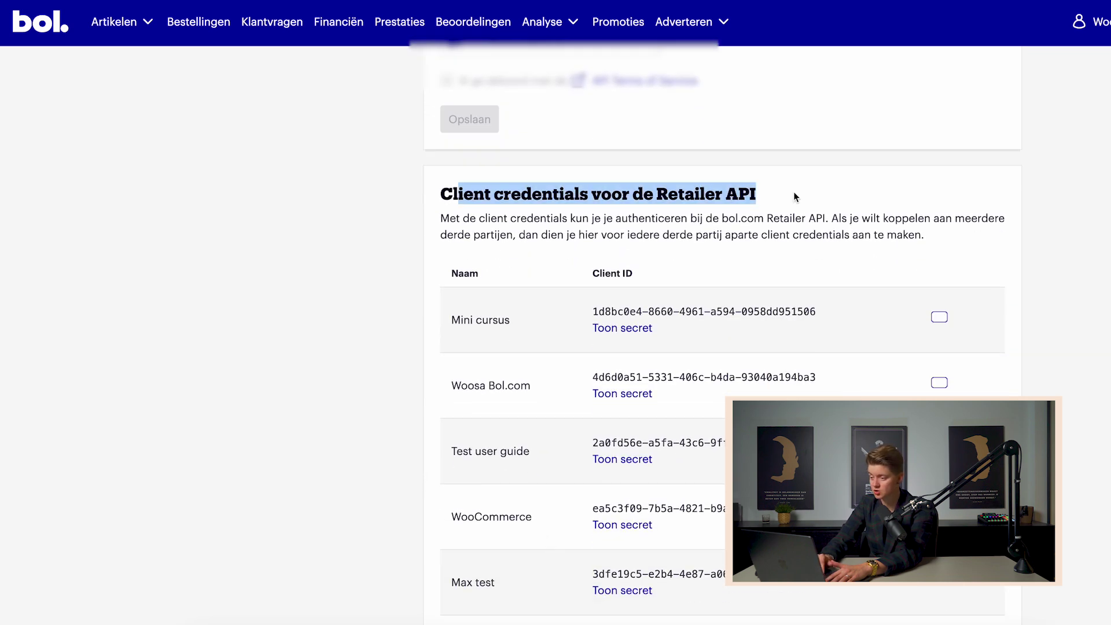
scroll(672, 394, down, 8)
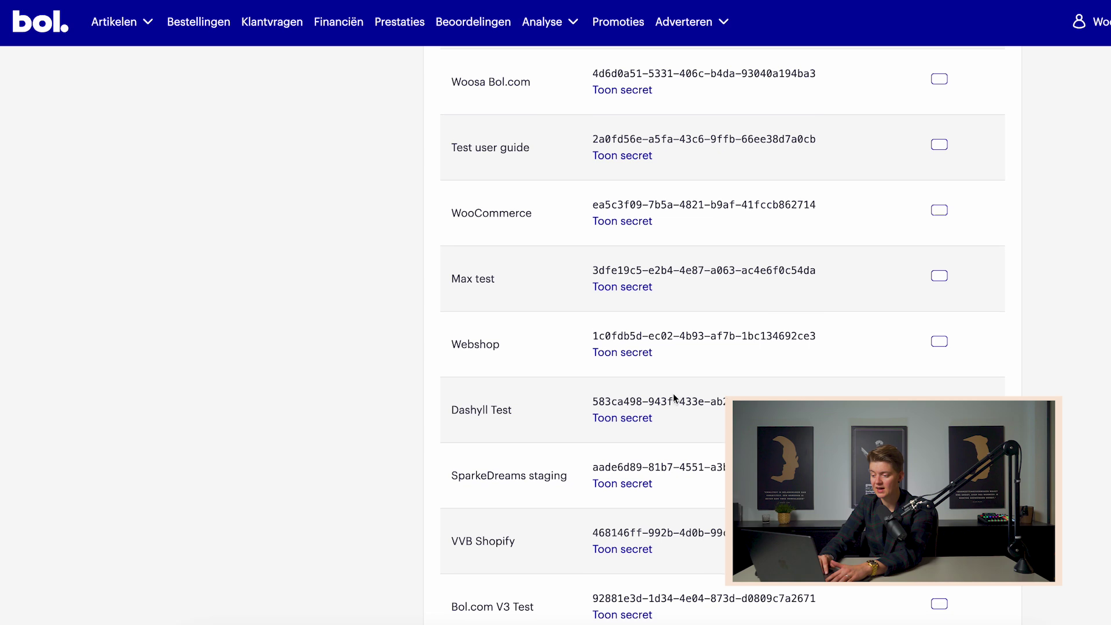
click(499, 489)
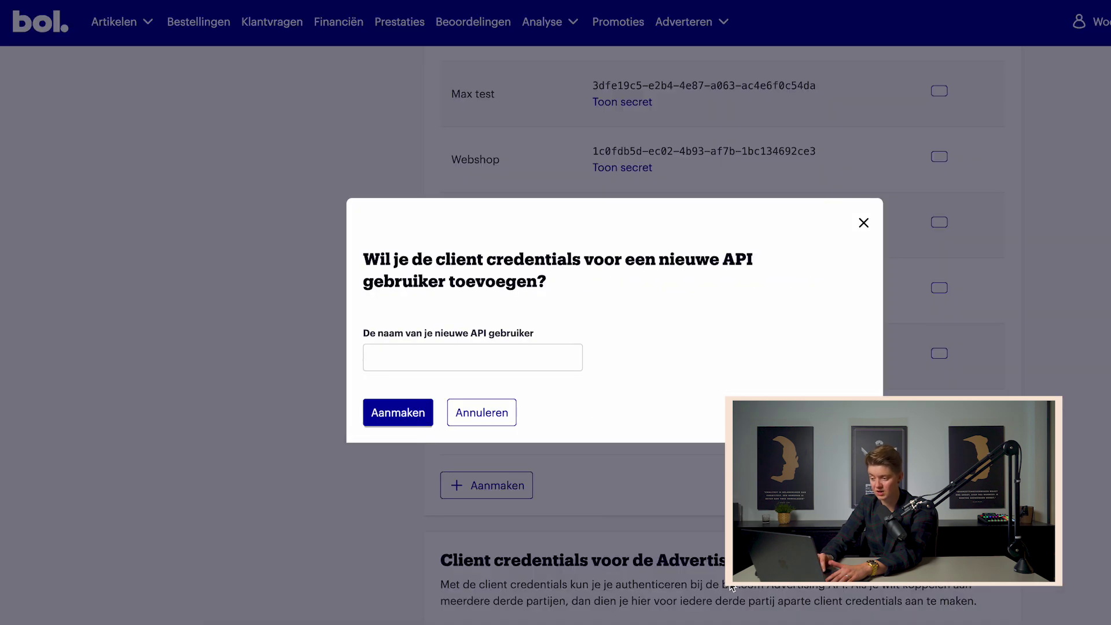
click(864, 224)
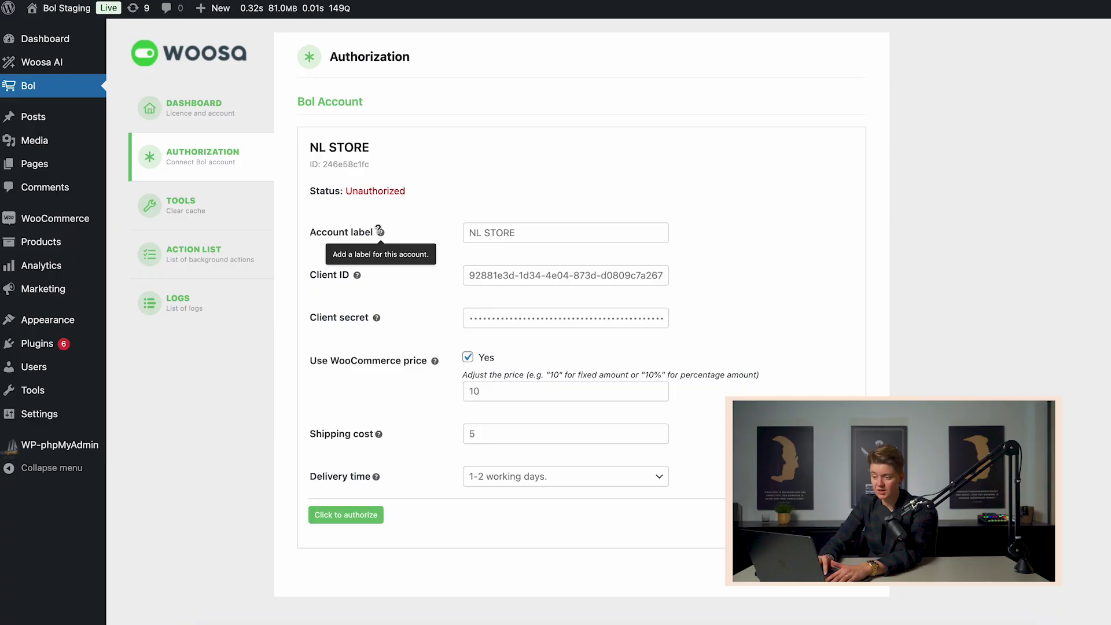
- Check the pasted Client ID and secret and make the price adjustment 10%
click(540, 276)
click(539, 318)
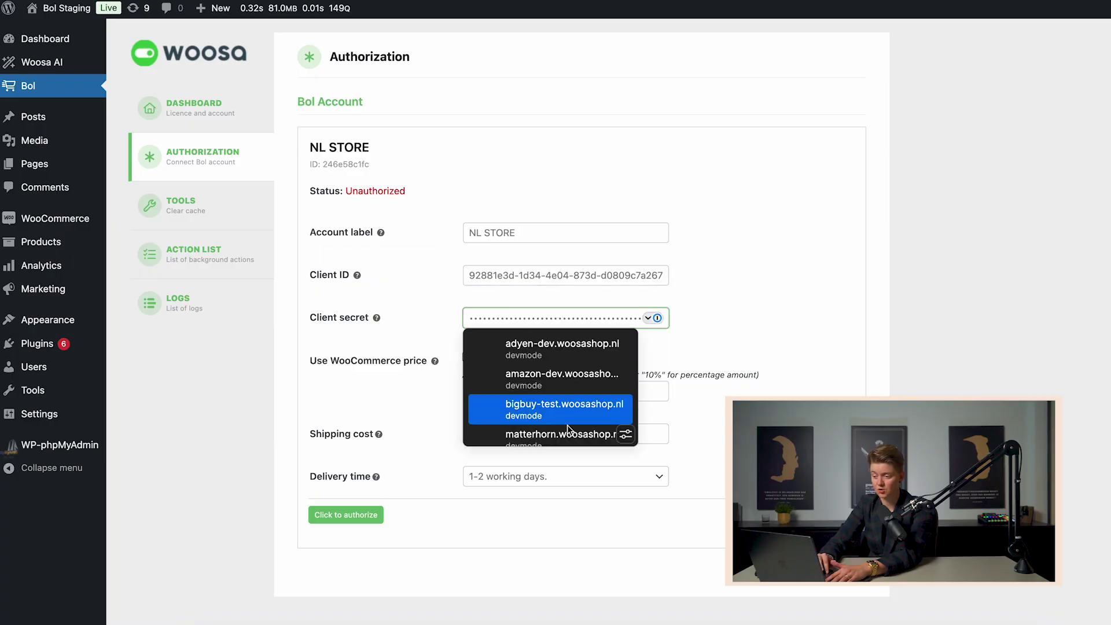
click(534, 500)
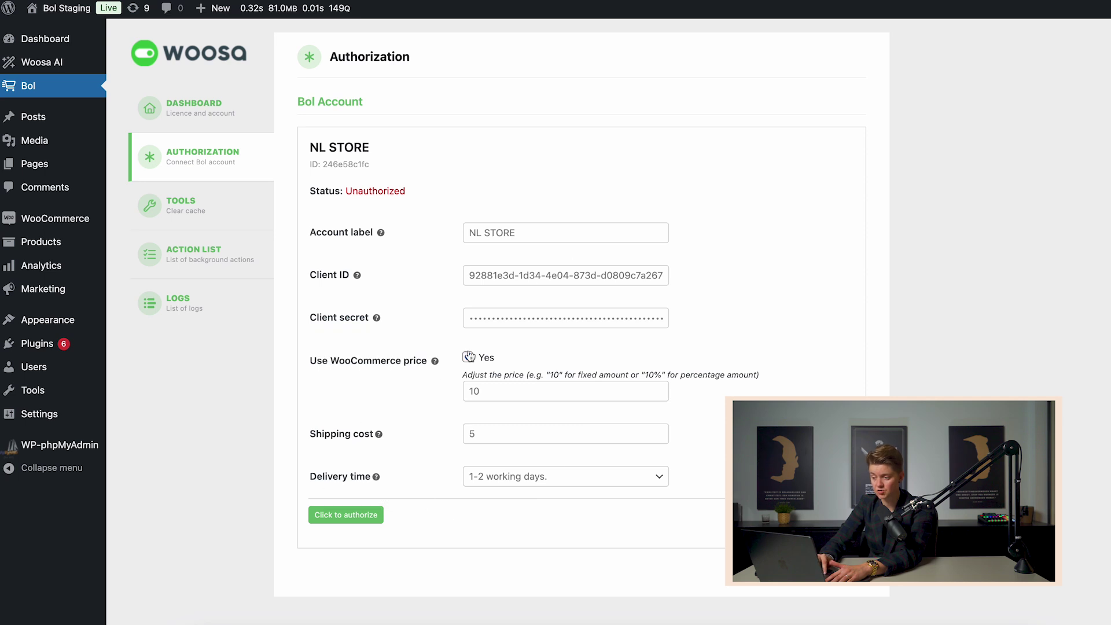
click(520, 391)
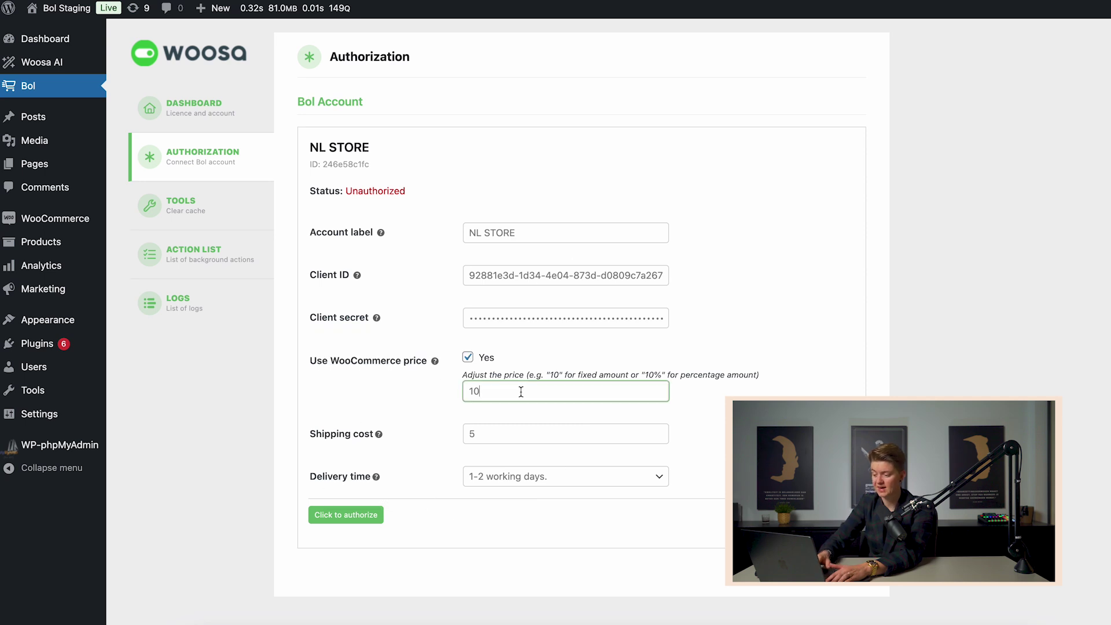
text(%)
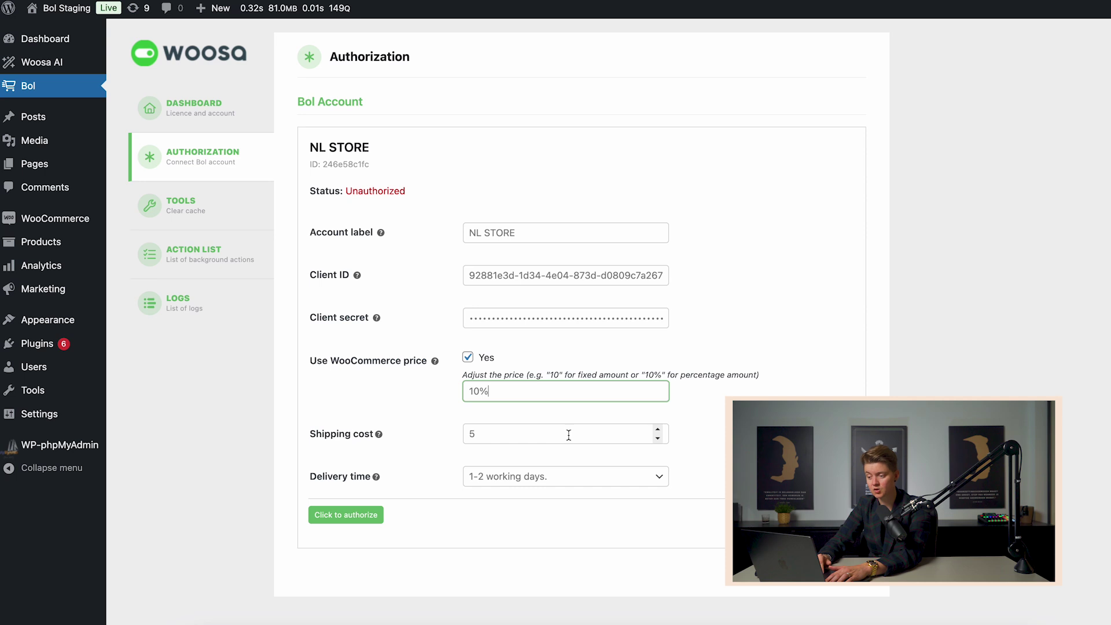
- Set delivery time to 'Ordered before 12' and authorize the NL STORE account
click(568, 479)
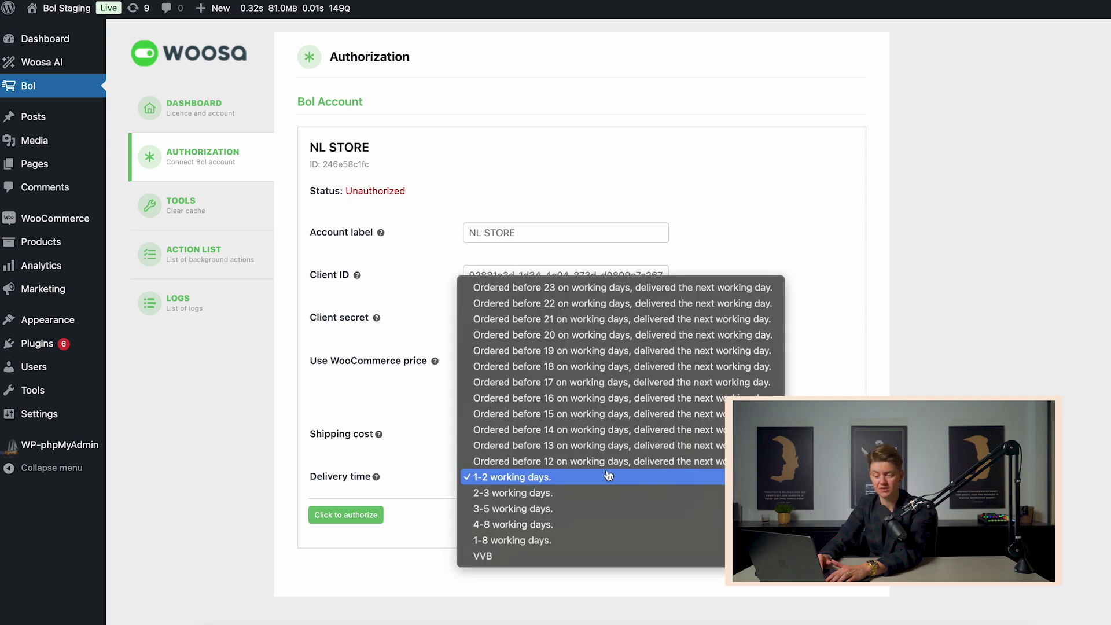
click(579, 461)
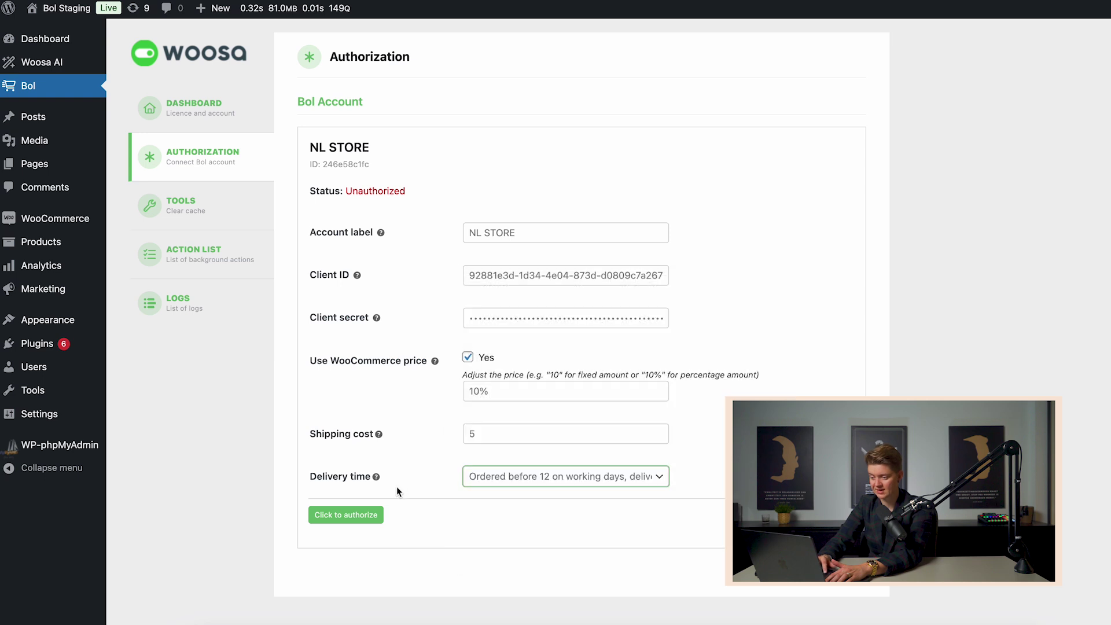
click(373, 514)
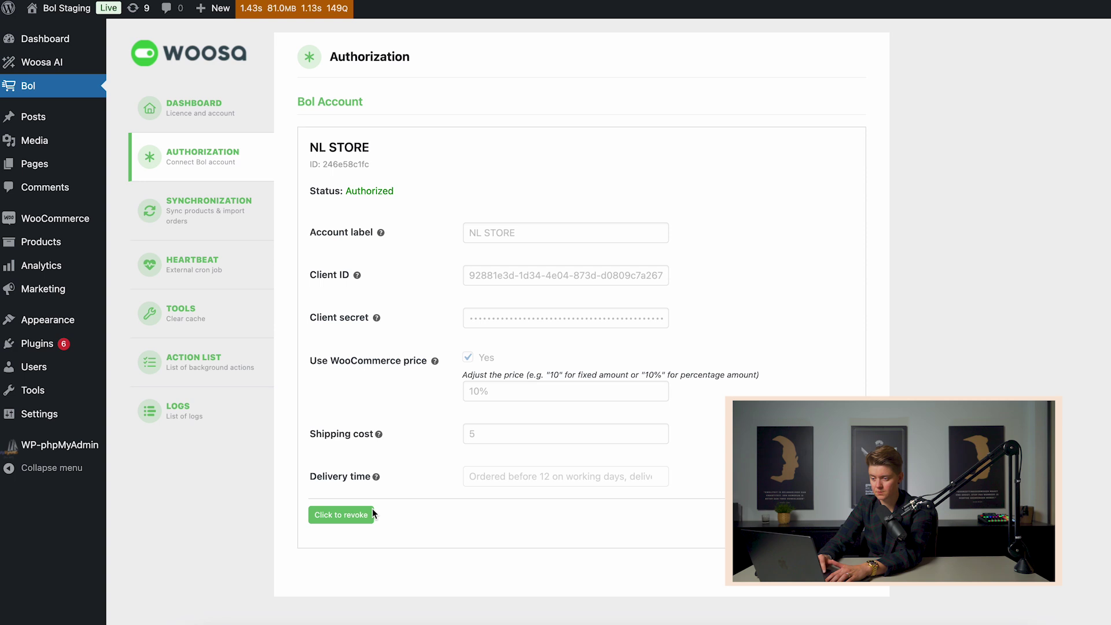
drag(414, 196, 347, 190)
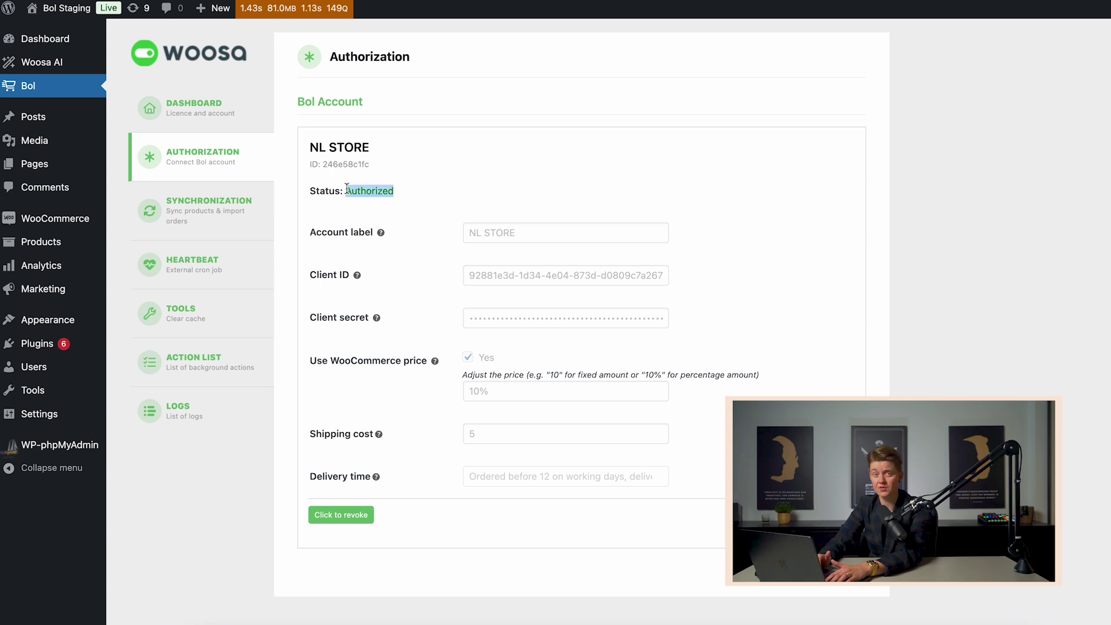
- Keep product sync on, enable pausing trashed products, and confirm stock offset 3
click(234, 202)
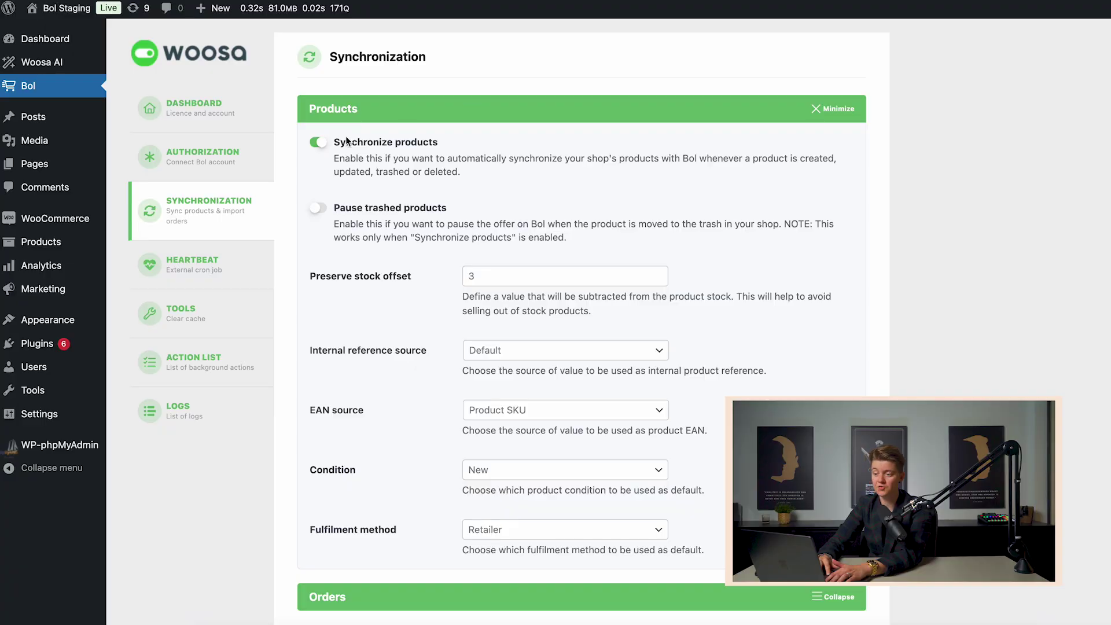
click(319, 143)
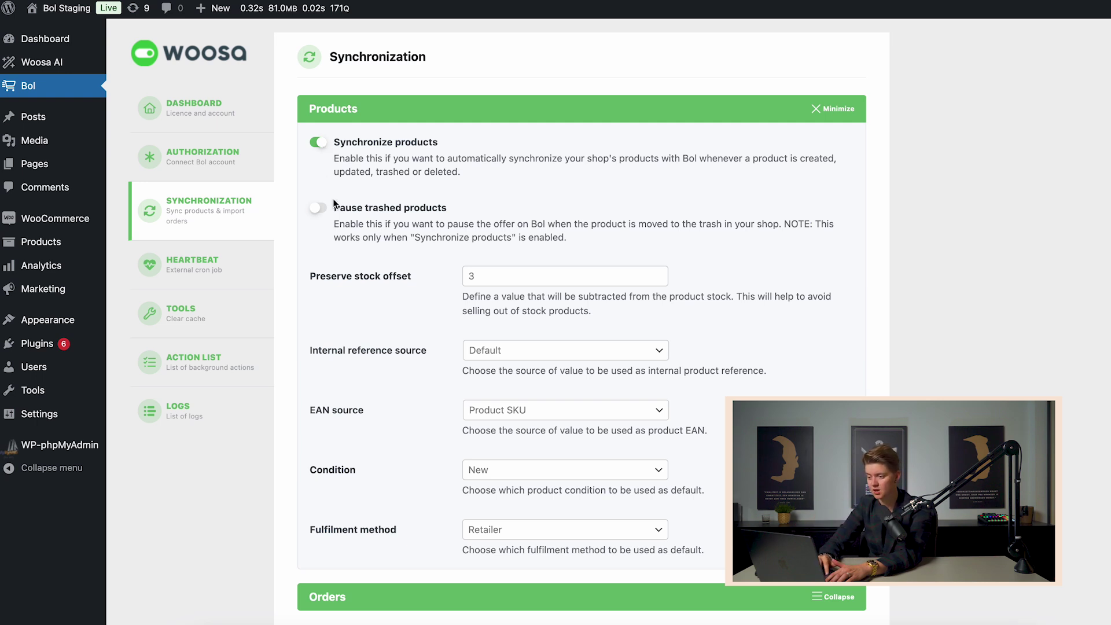
click(318, 207)
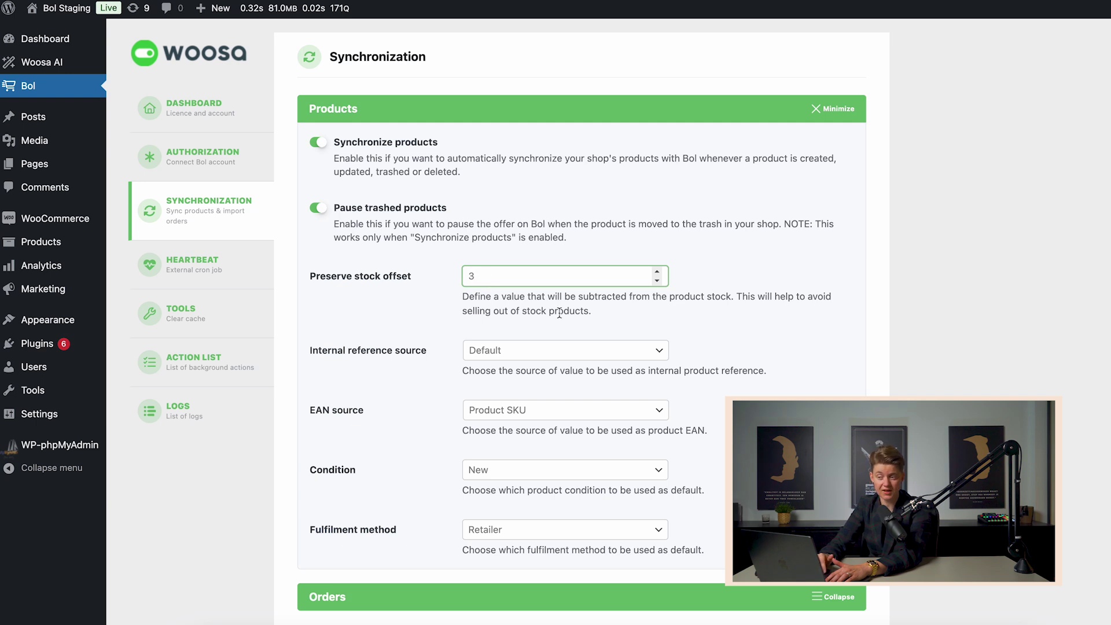
drag(522, 279, 373, 279)
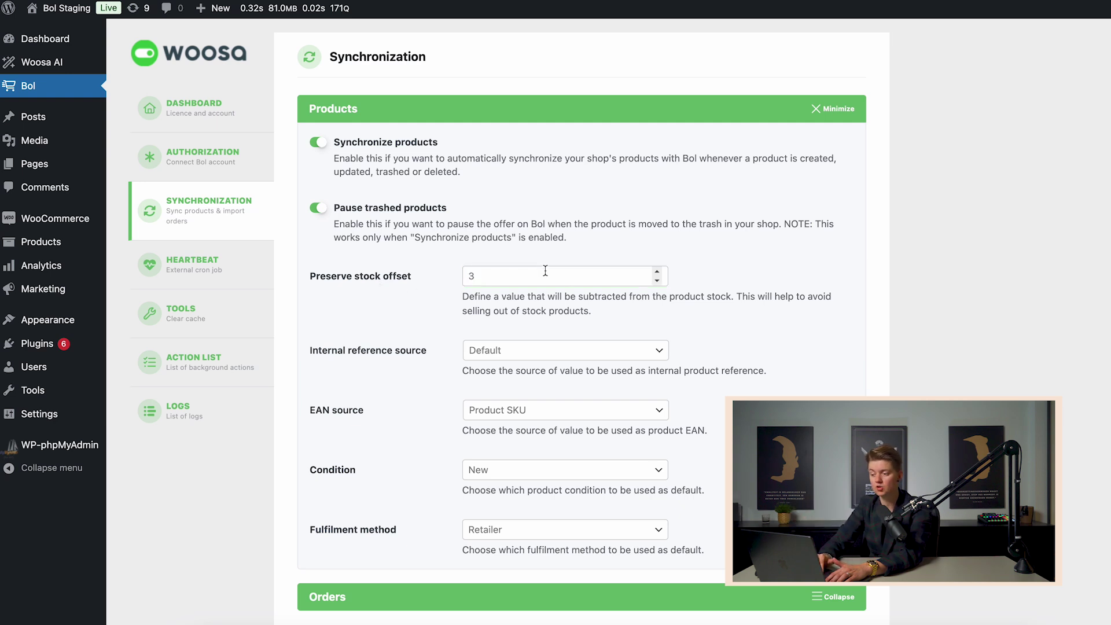
drag(541, 277, 391, 275)
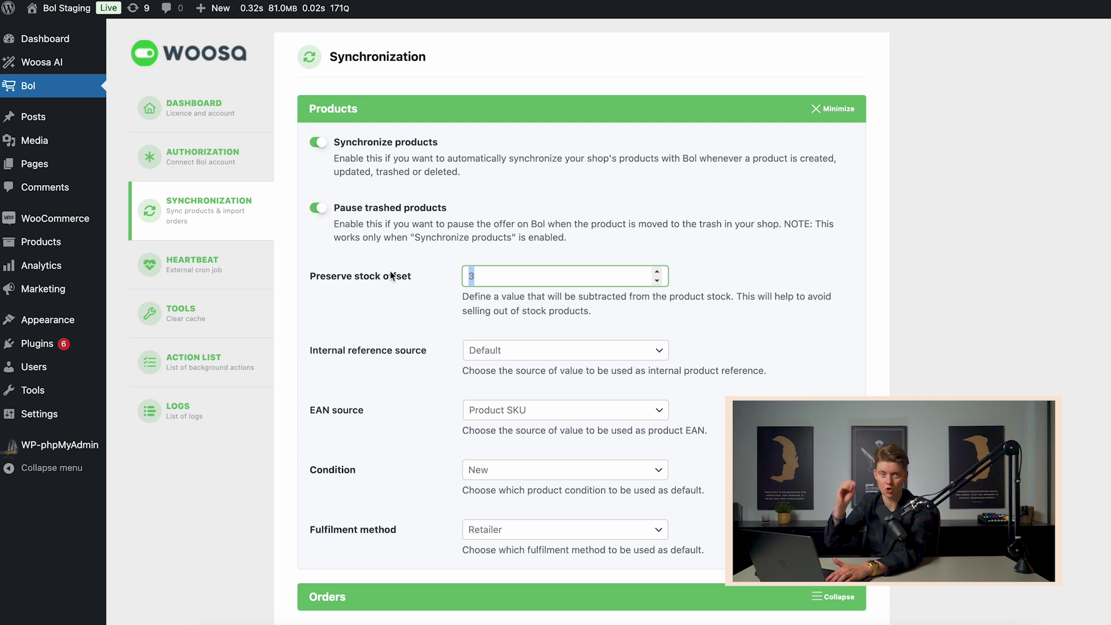
- Keep internal reference Default, EAN from Product SKU, condition New and fulfilment Retailer
click(573, 355)
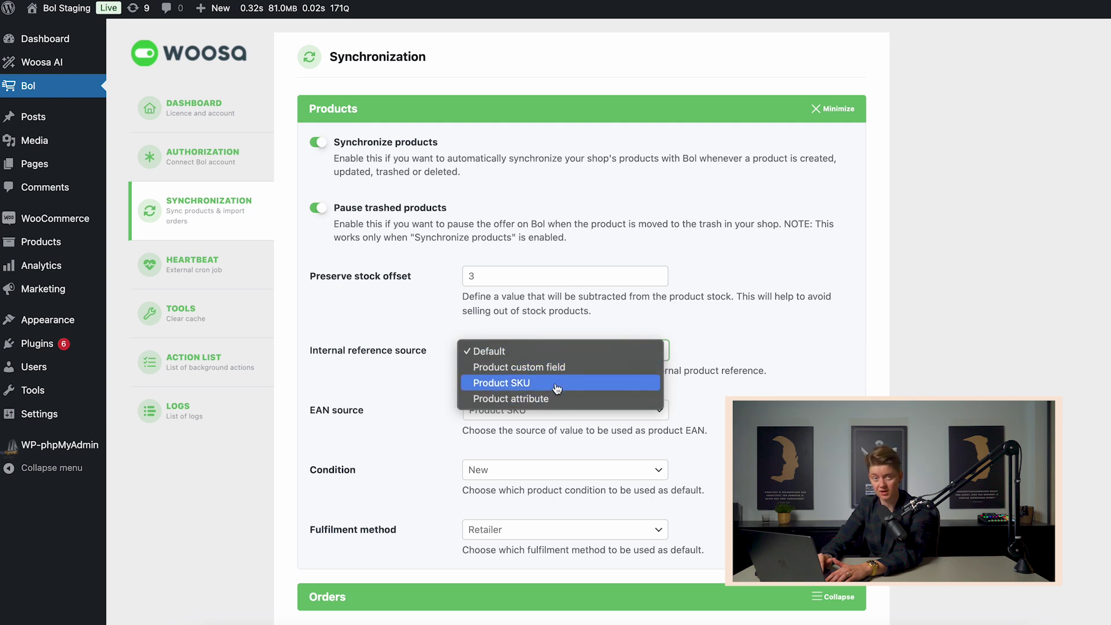
click(643, 418)
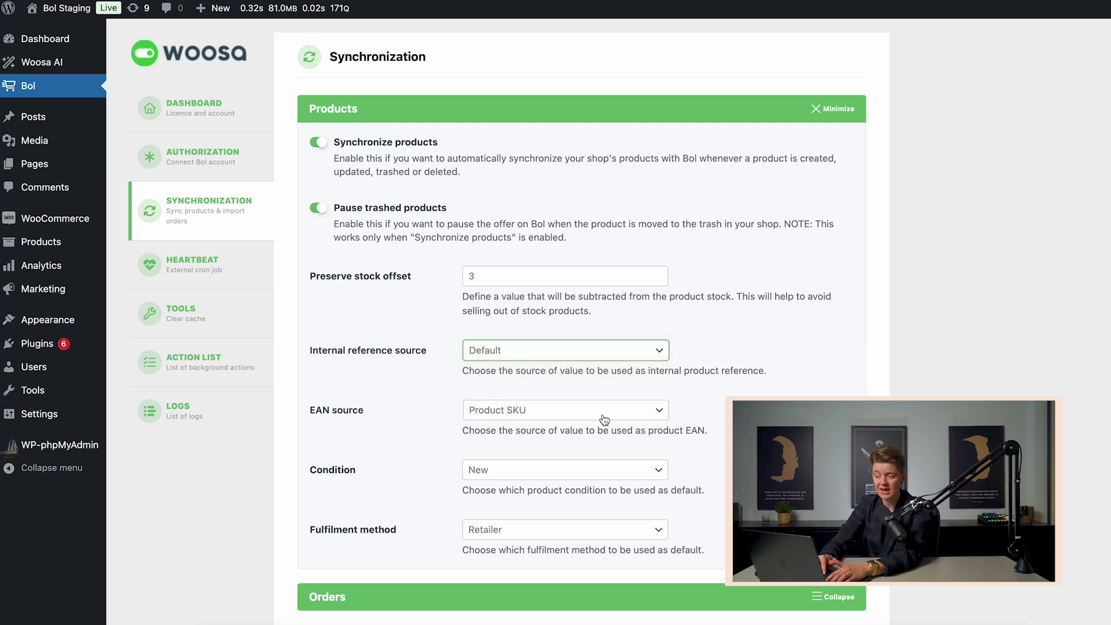
click(605, 419)
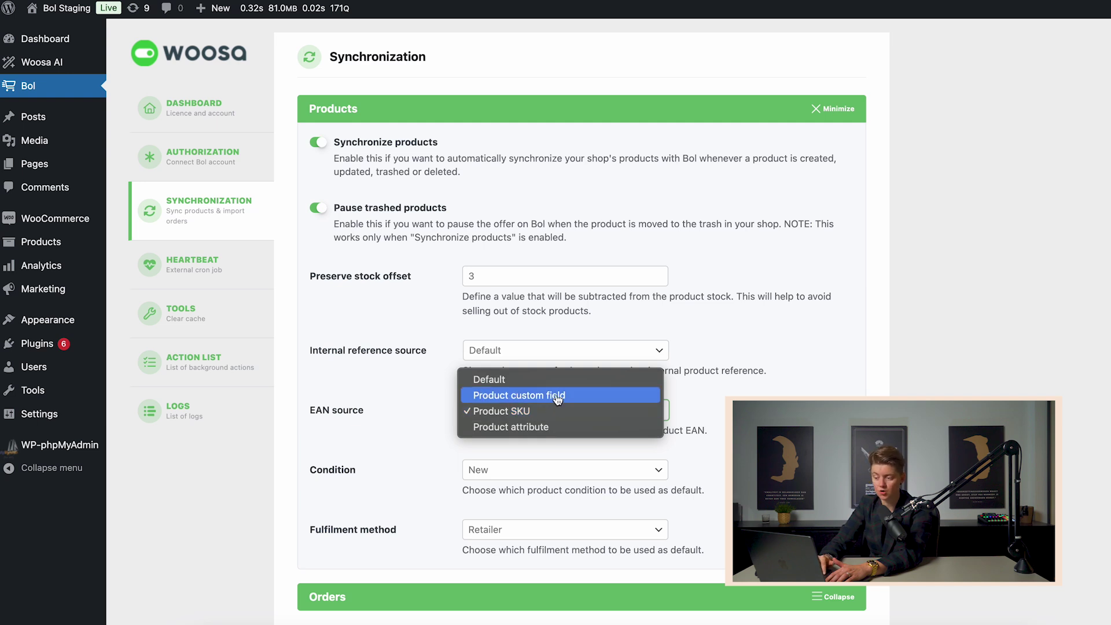
click(585, 454)
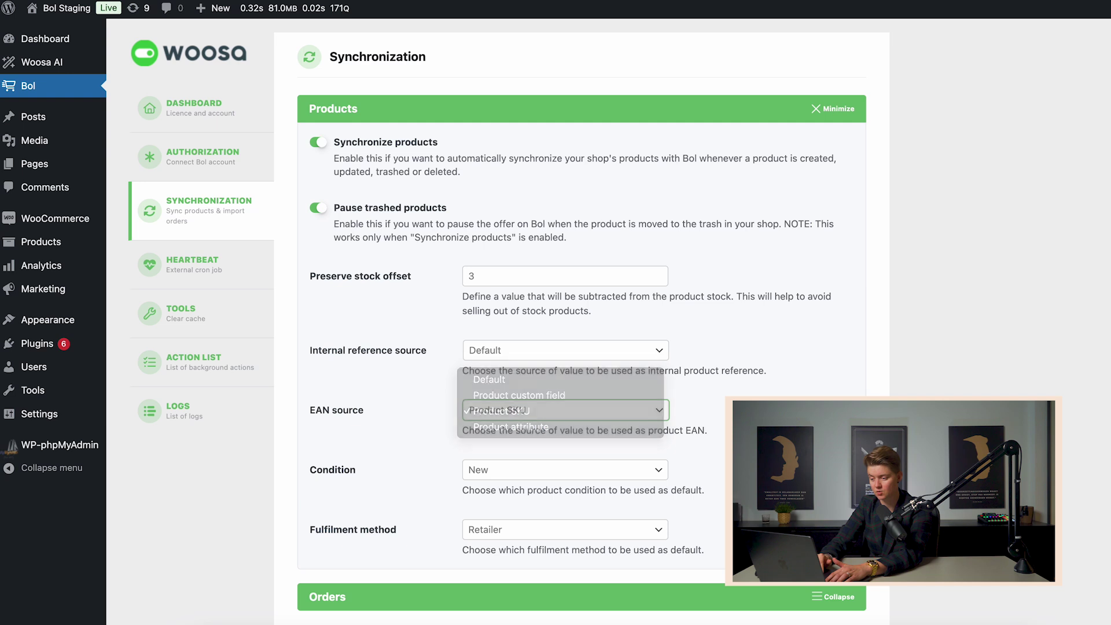
scroll(611, 406, down, 2)
click(567, 394)
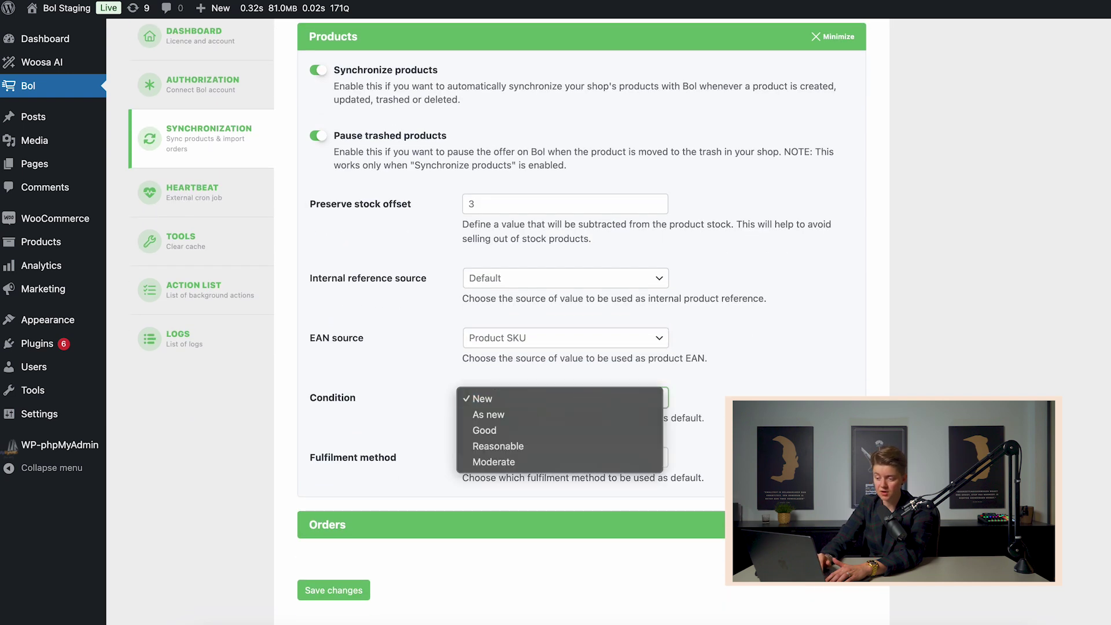
click(568, 398)
click(568, 457)
click(568, 459)
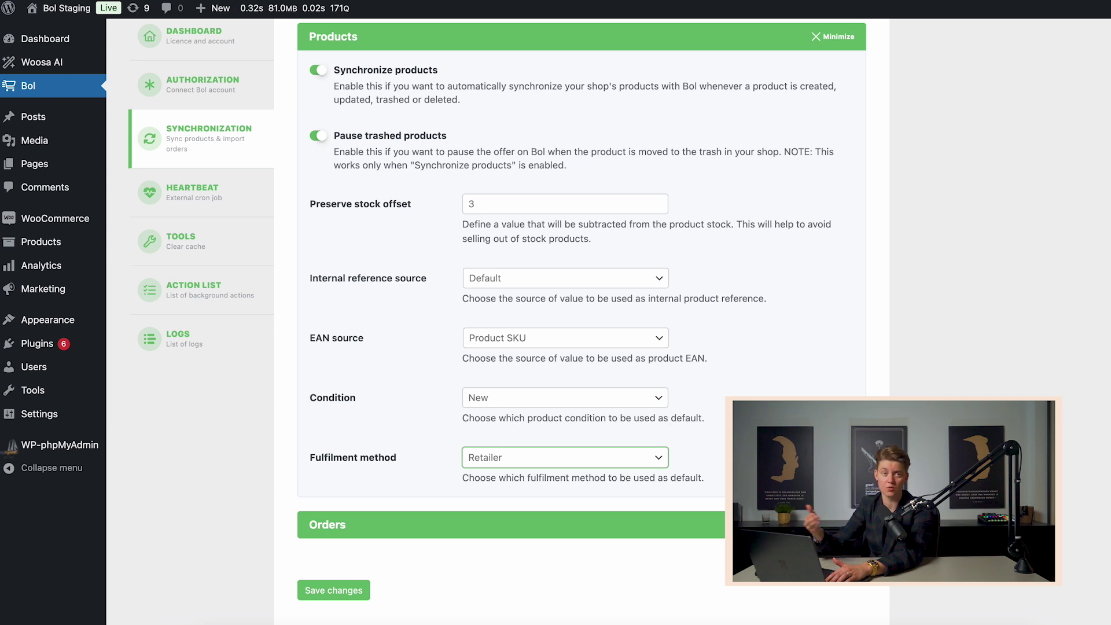
- Keep automatic order import on with the default tracking code source, then save the order settings
click(717, 520)
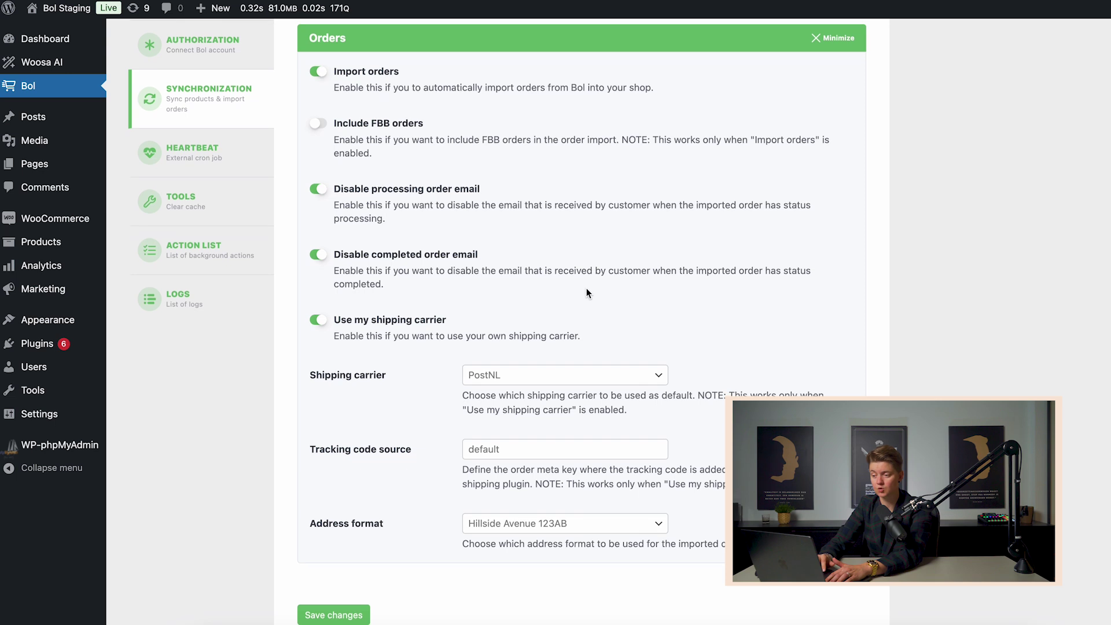
click(318, 71)
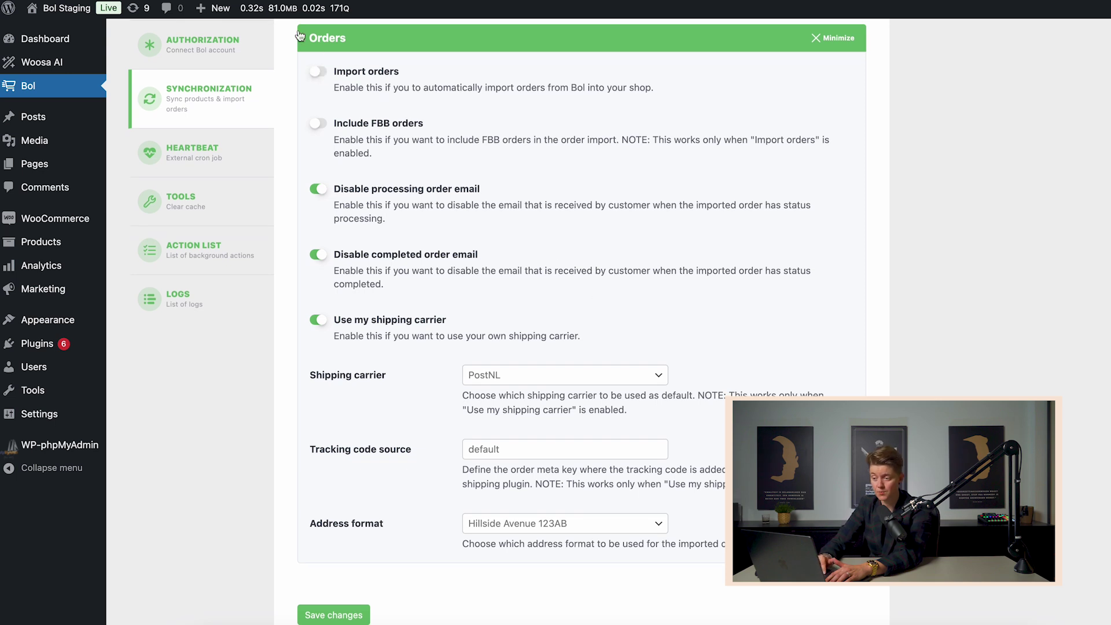
click(318, 72)
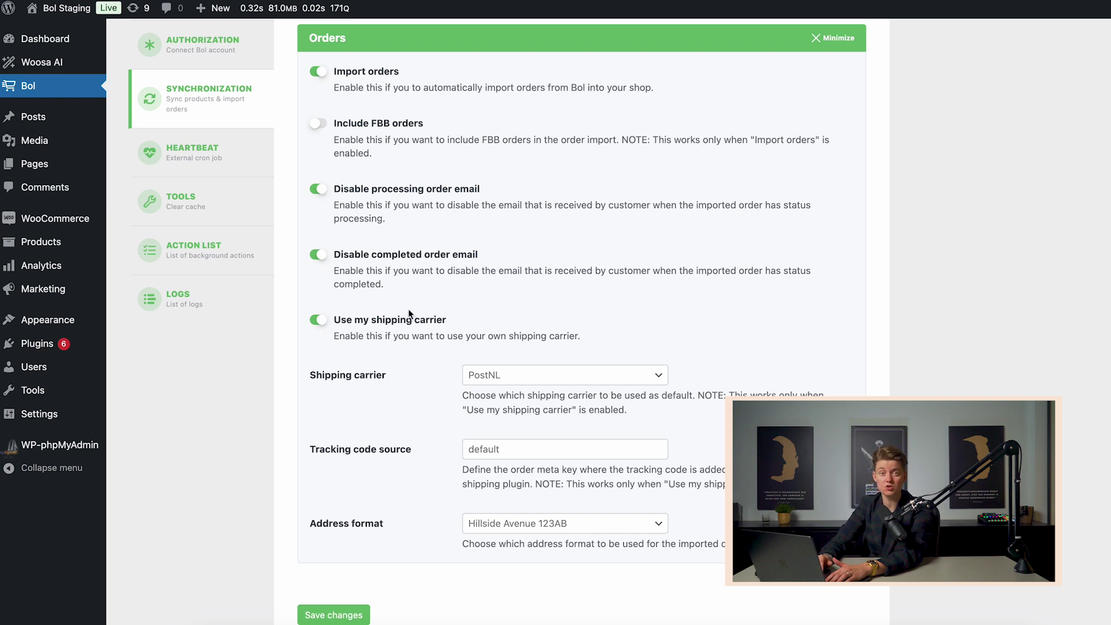
scroll(457, 390, down, 2)
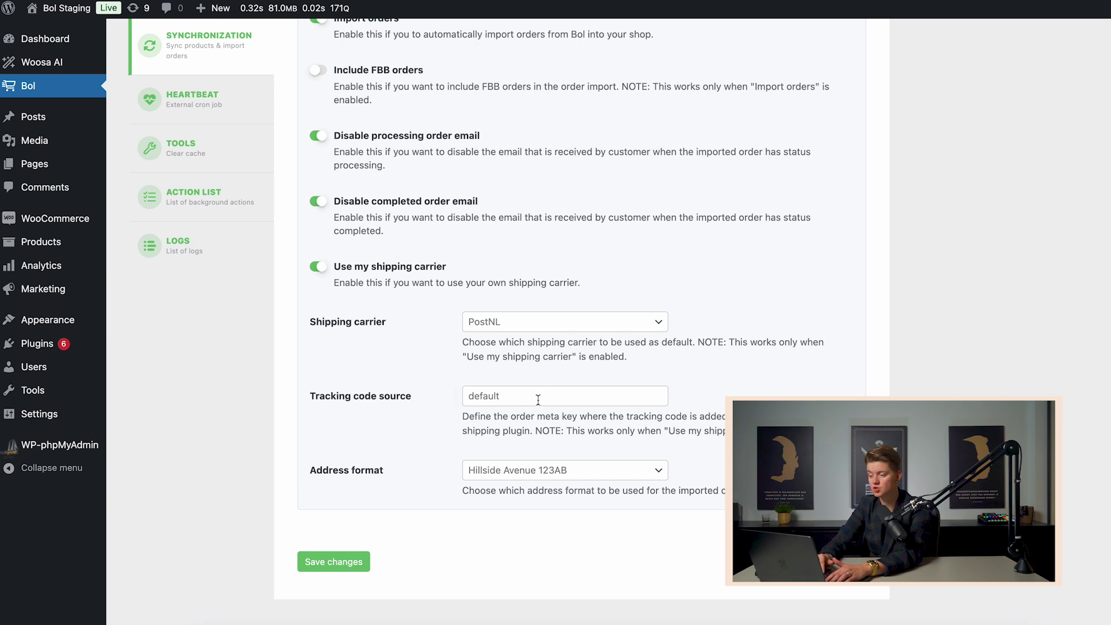
drag(540, 398, 346, 399)
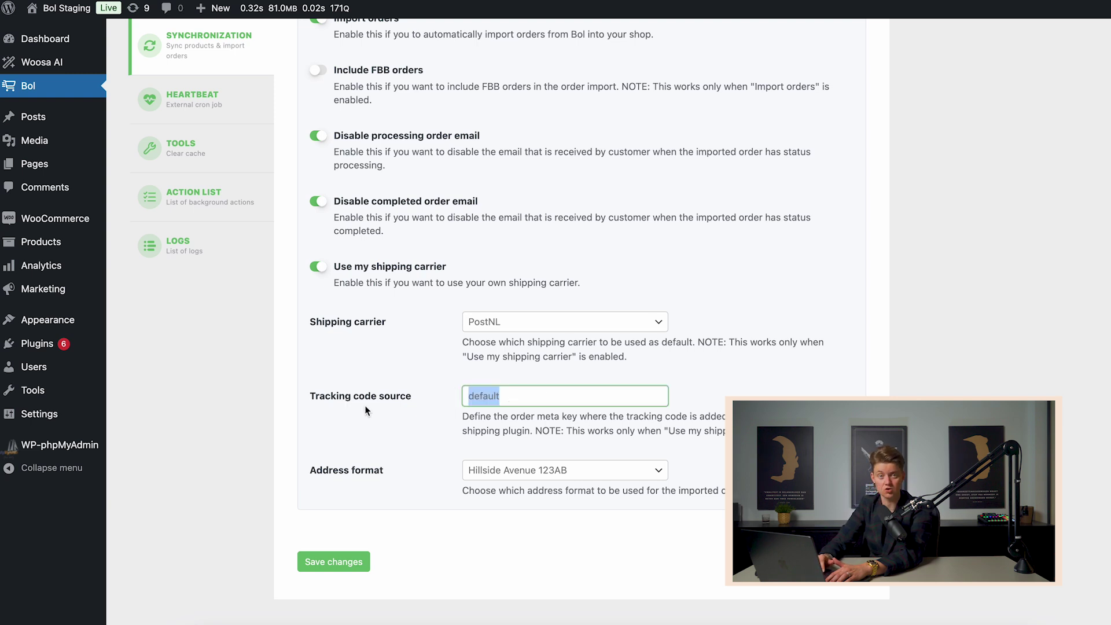
click(530, 393)
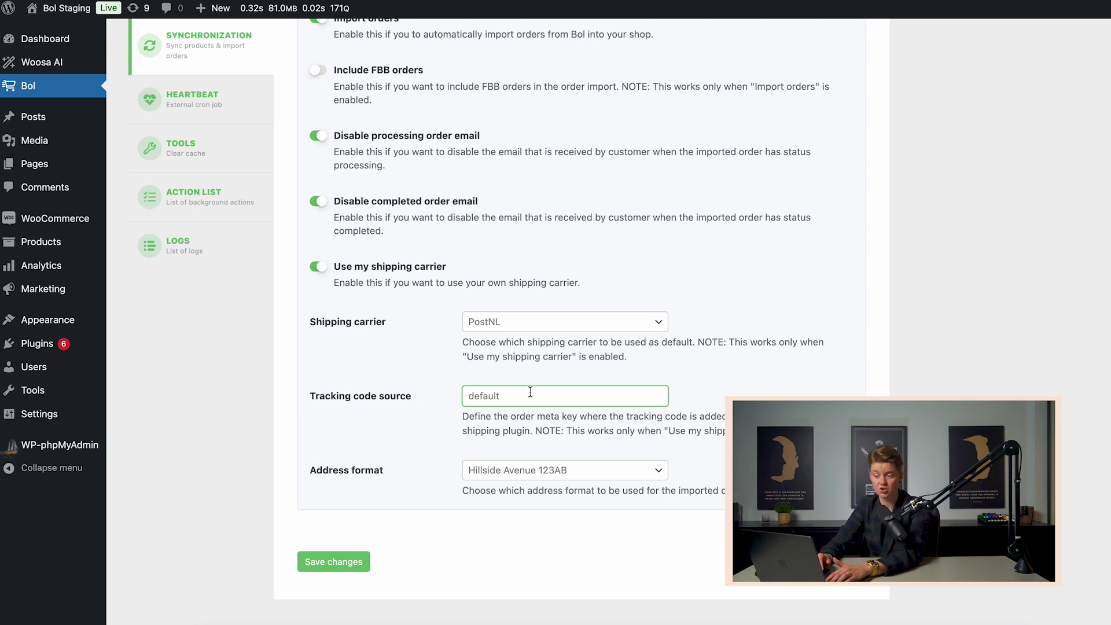
click(341, 560)
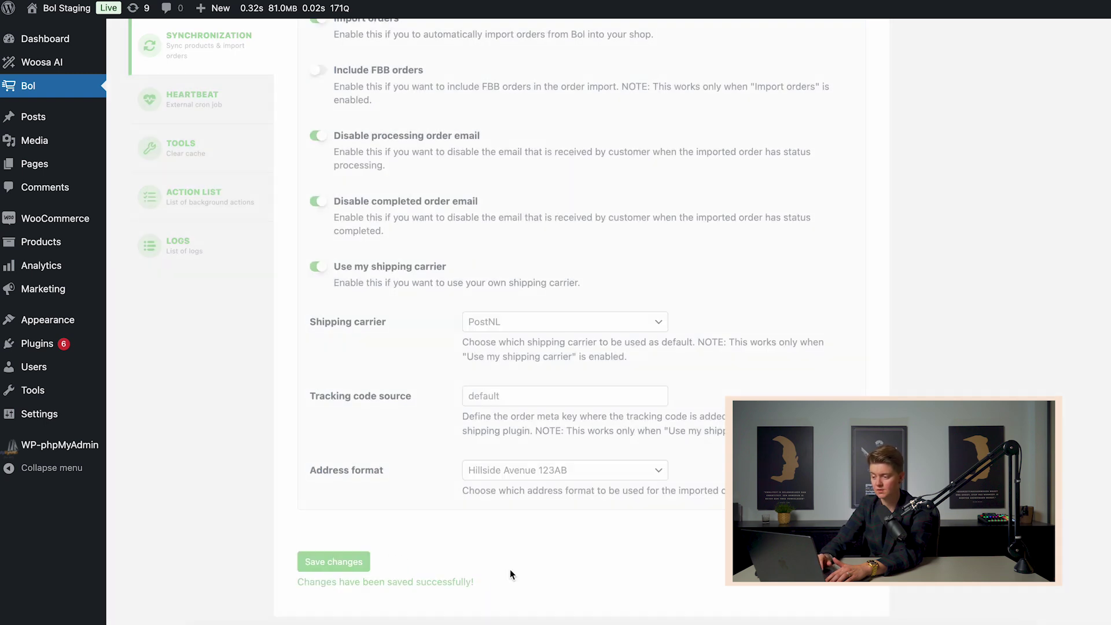
scroll(509, 569, up, 3)
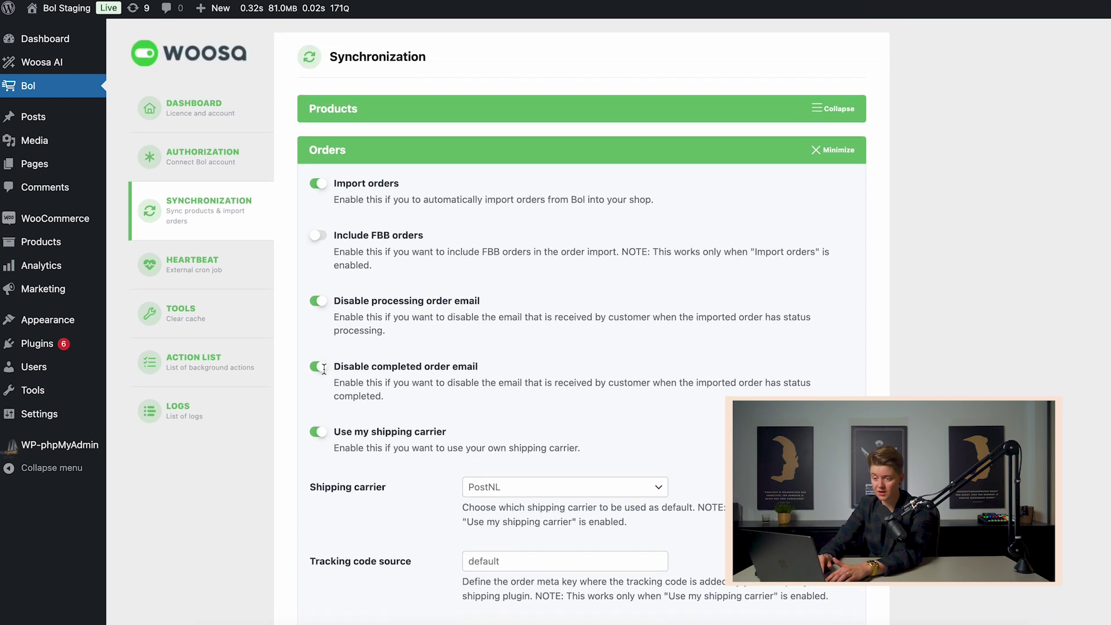
- Point out the Error status under NL STORE in All Products and open Qwixx for editing
mouse_move(73, 244)
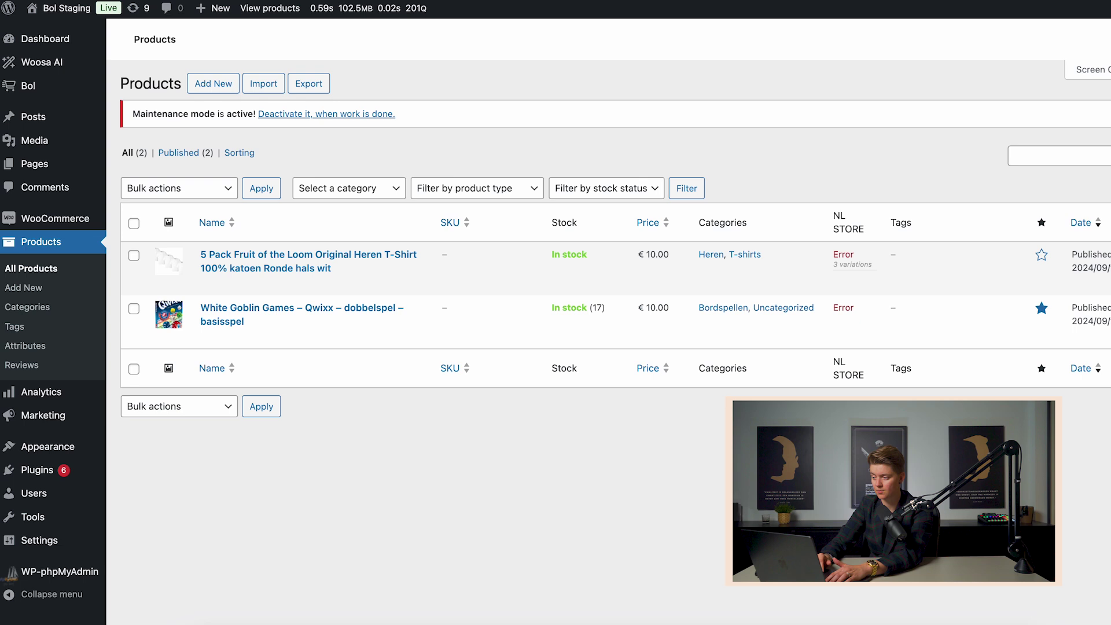
drag(831, 215, 876, 239)
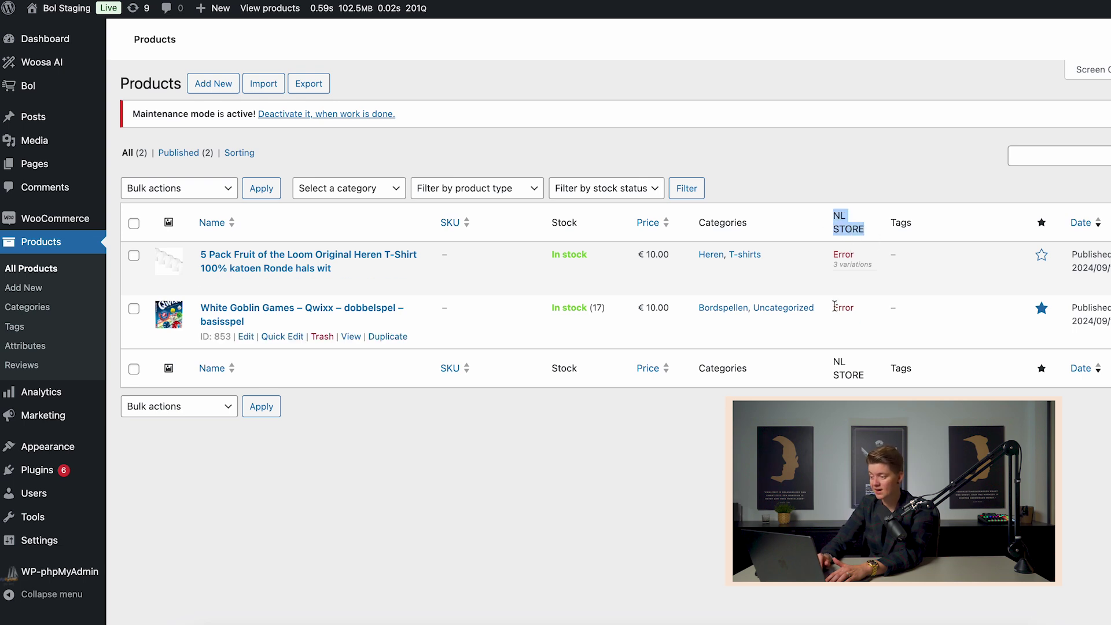
drag(833, 307, 856, 309)
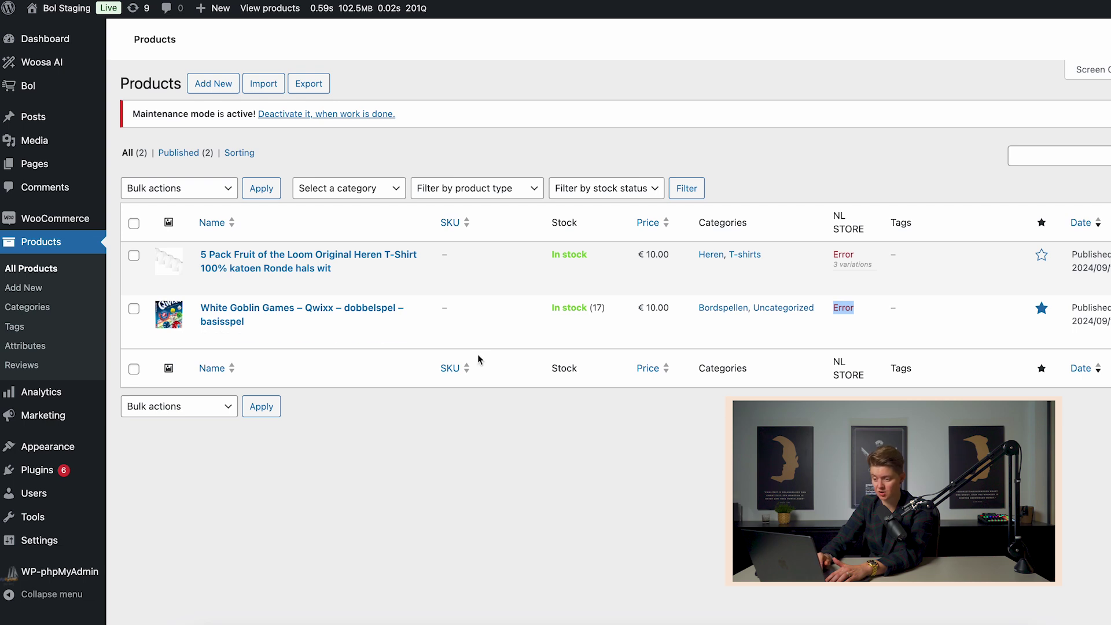
click(338, 315)
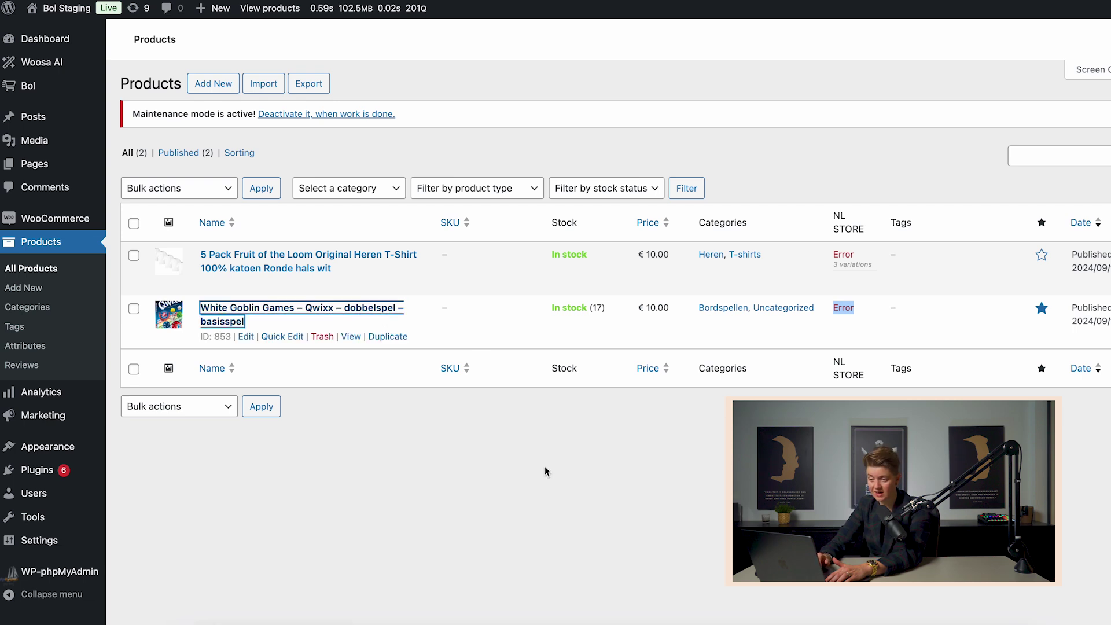
- Show the Qwixx product's NL STORE bol.com offer and highlight its Unauthorized error
scroll(544, 466, down, 2)
scroll(544, 466, down, 3)
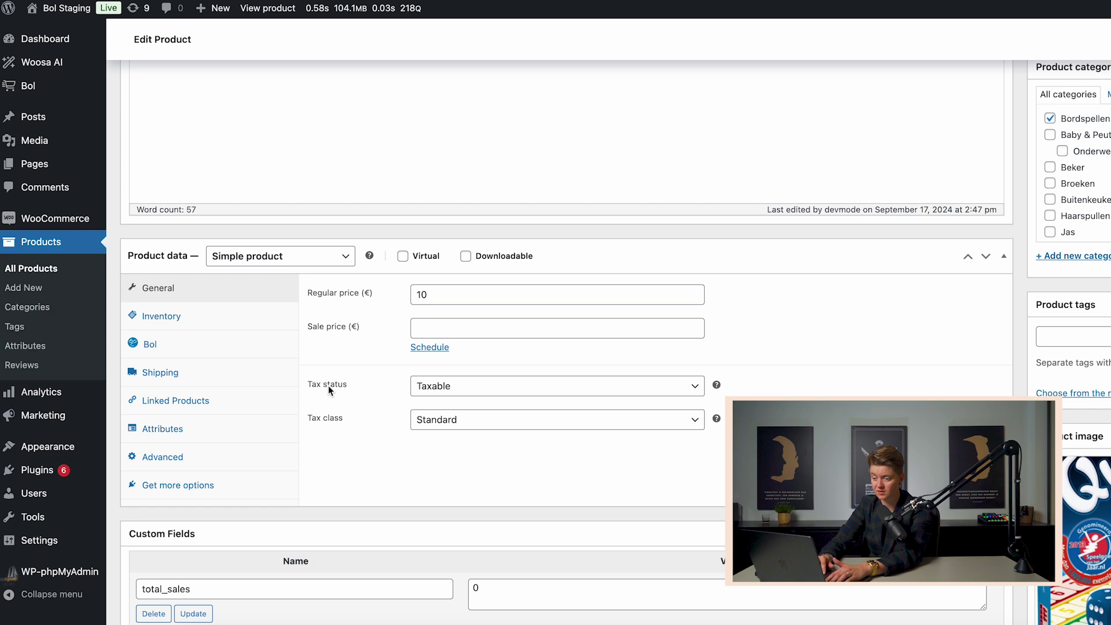
click(265, 349)
click(407, 303)
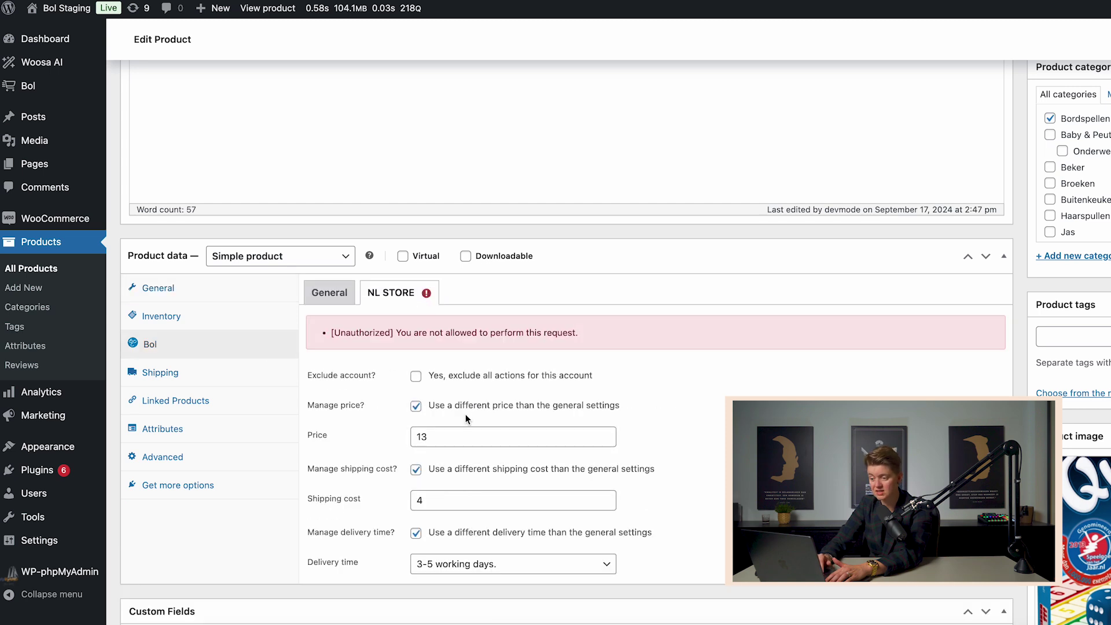
drag(579, 334, 396, 328)
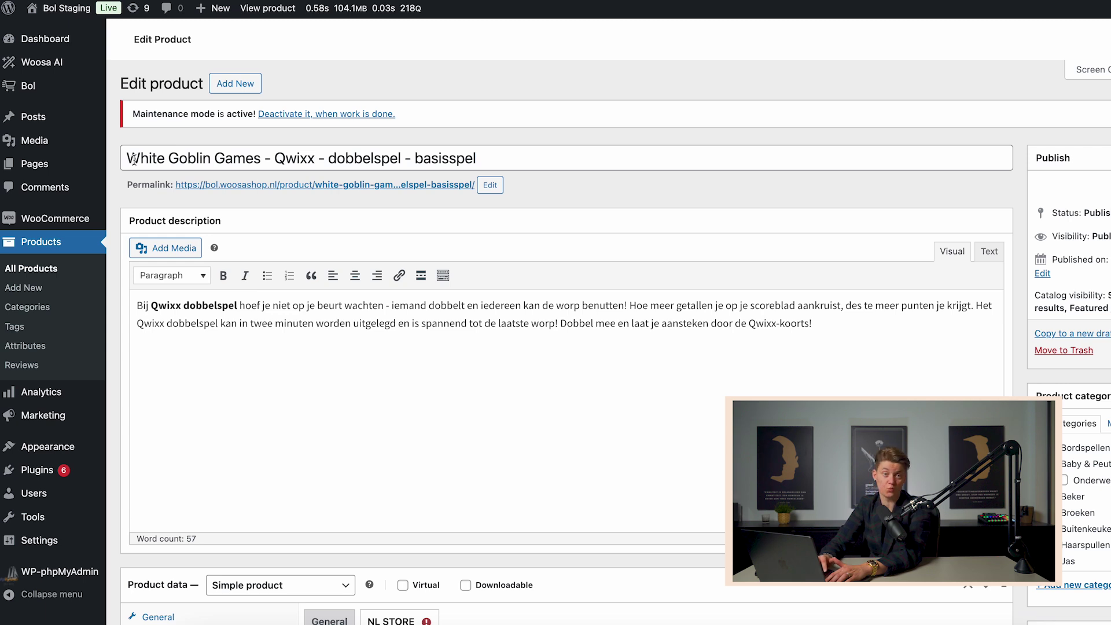
- Compare the General bol.com settings with the NL STORE offer (price 13, shipping 4)
scroll(271, 263, down, 10)
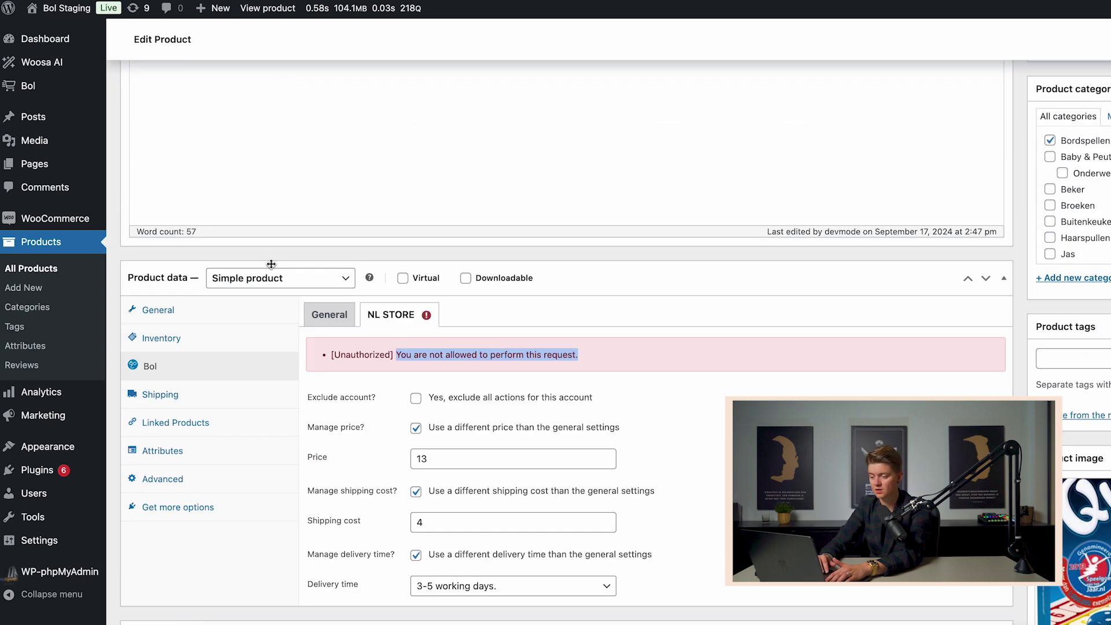
click(329, 162)
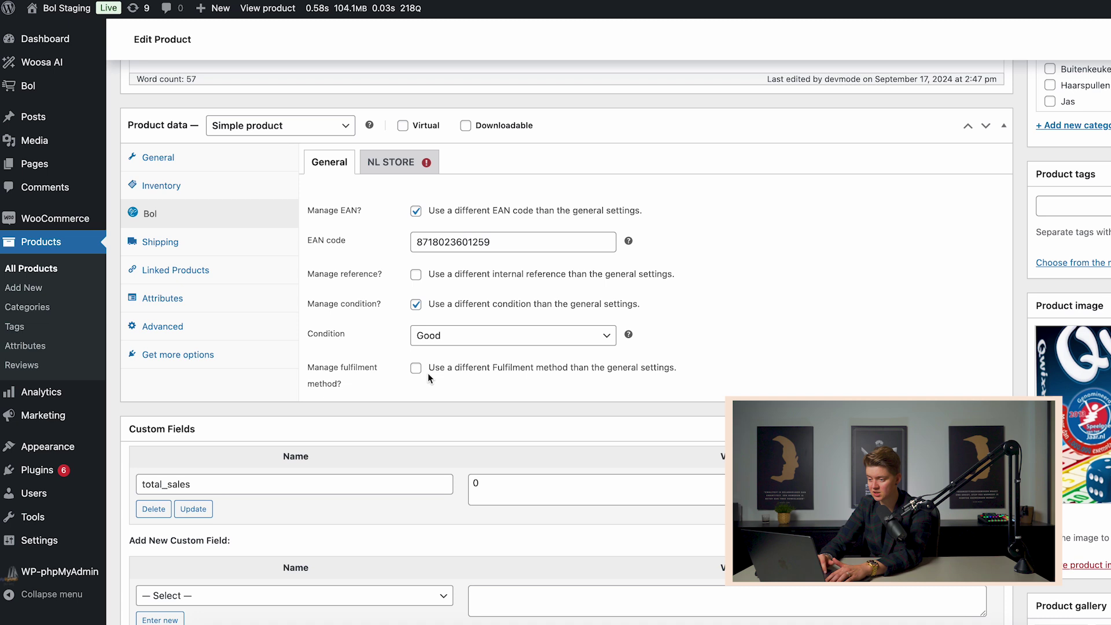
click(404, 163)
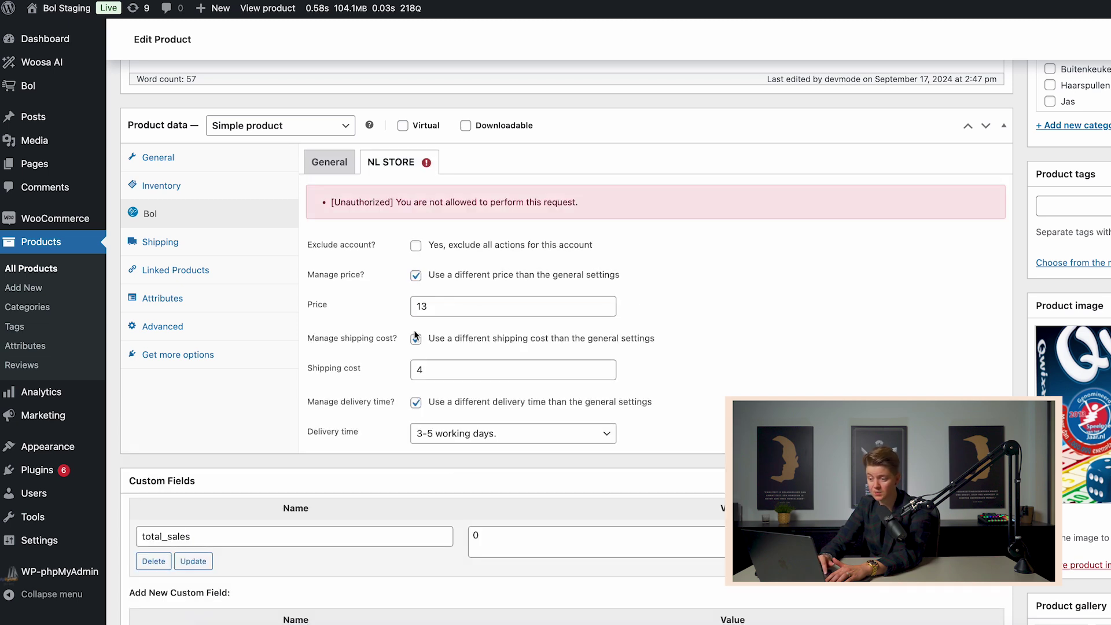
scroll(434, 413, up, 3)
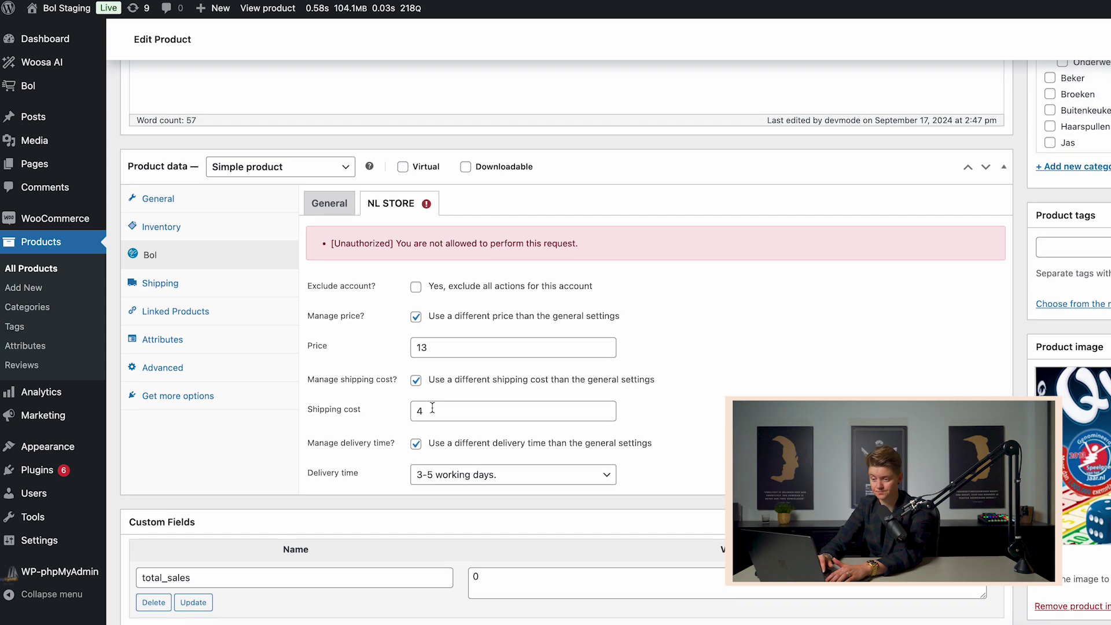
- Select all products and apply the Bol: Publish / Update bulk action to both
click(56, 271)
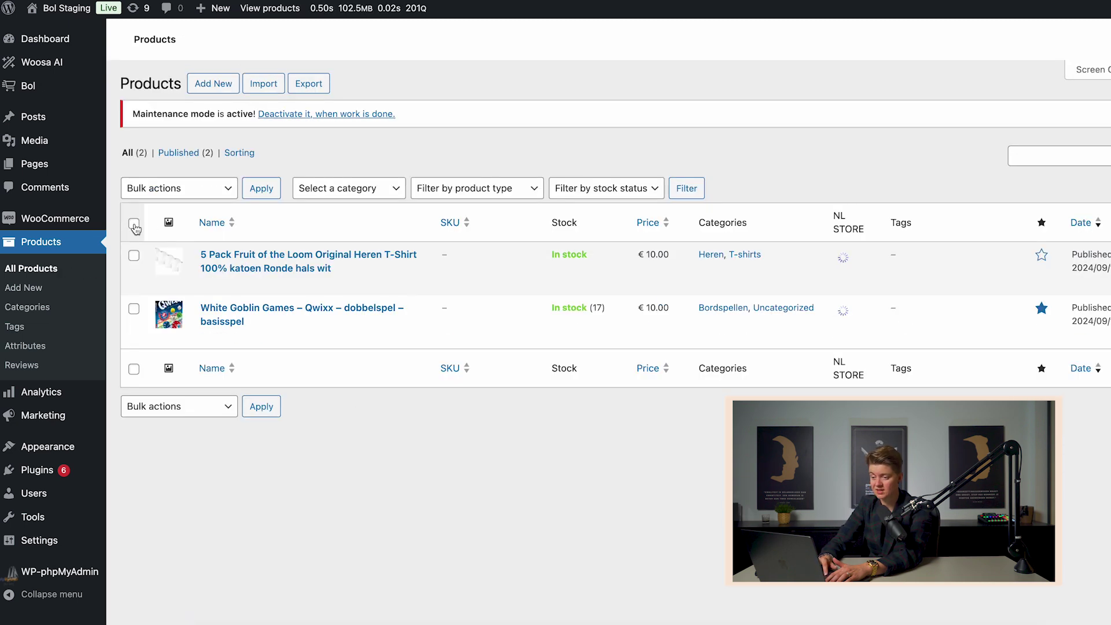
click(133, 223)
click(181, 188)
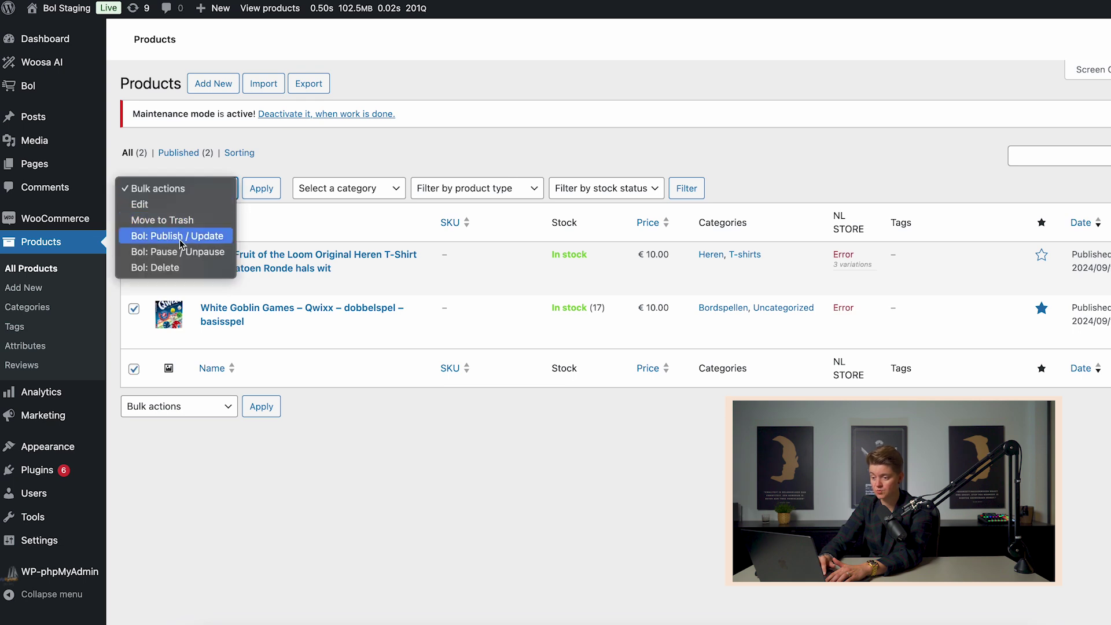
click(179, 239)
click(263, 191)
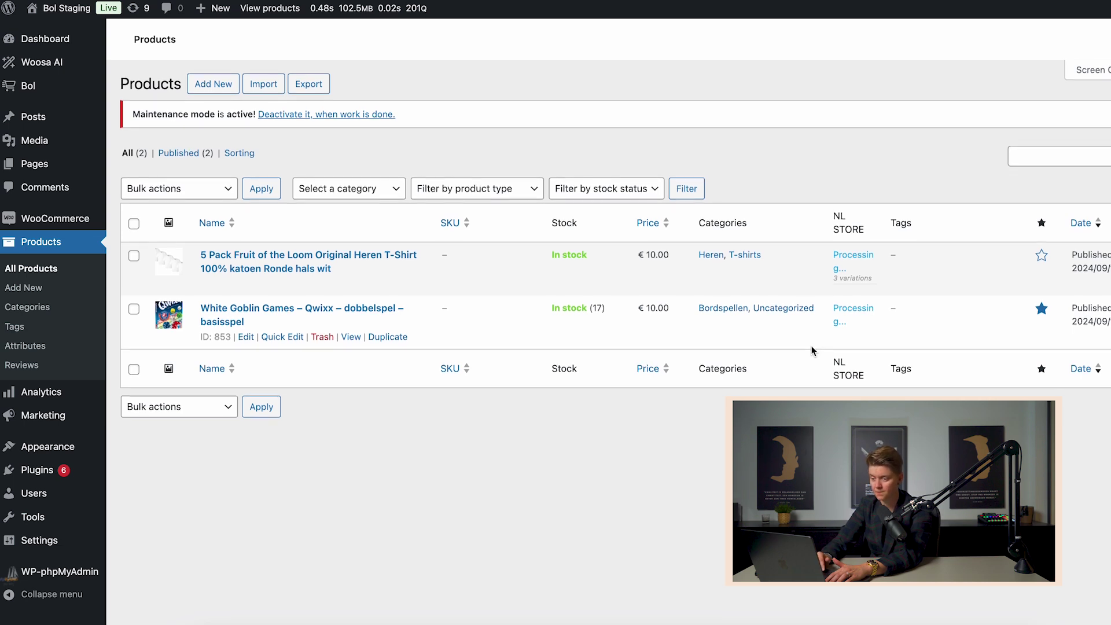
- Open an imported bol.com order and locate the stored tracking code 123456 in Custom Fields
mouse_move(87, 223)
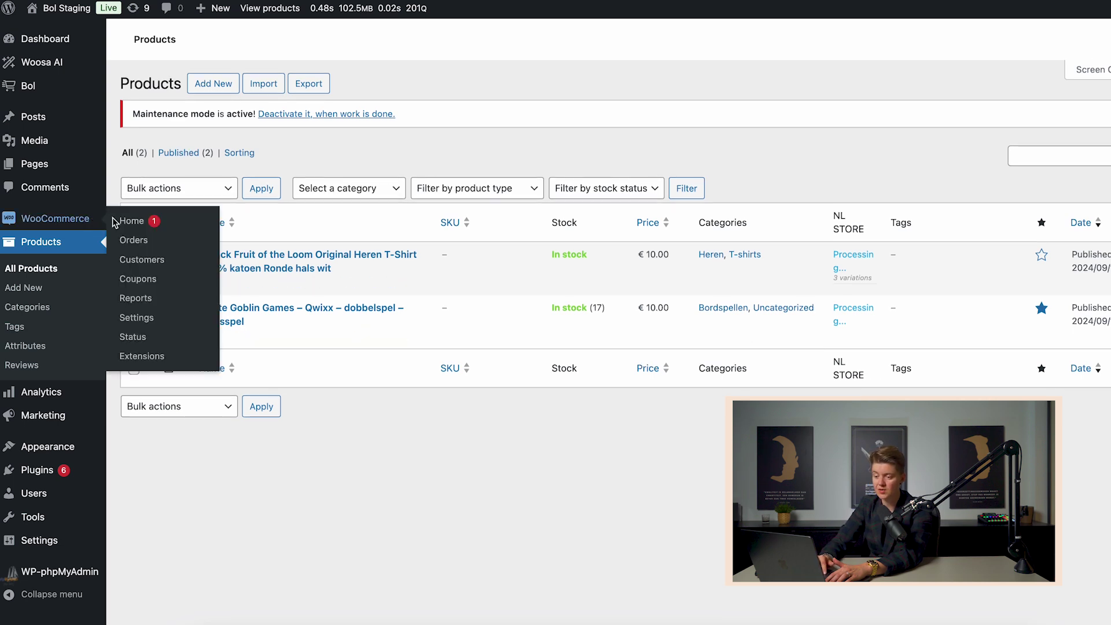
click(133, 240)
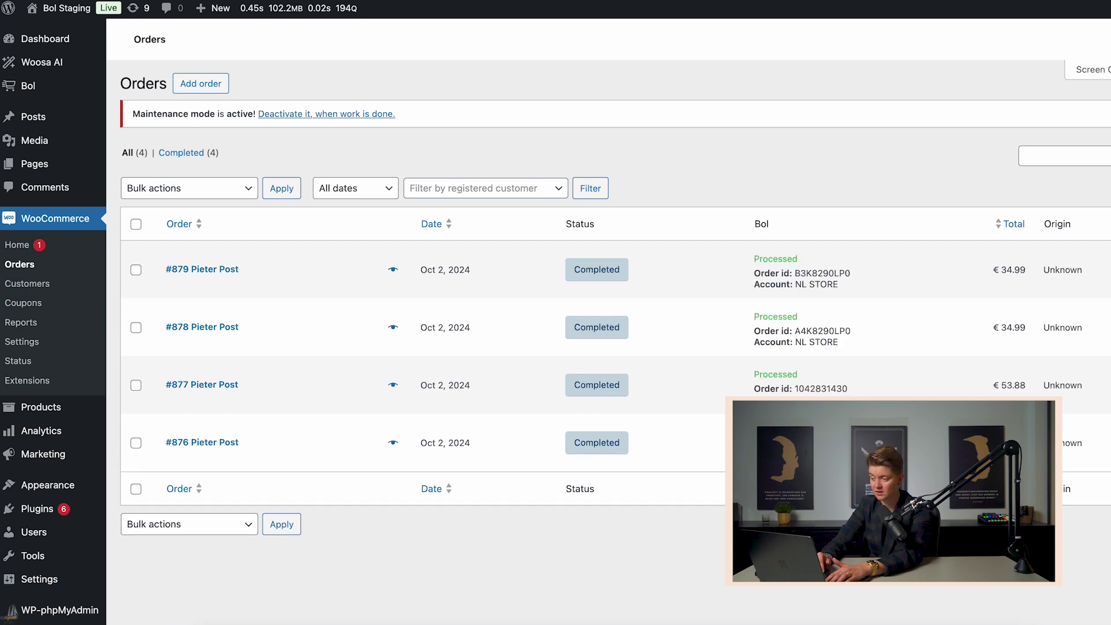
click(224, 390)
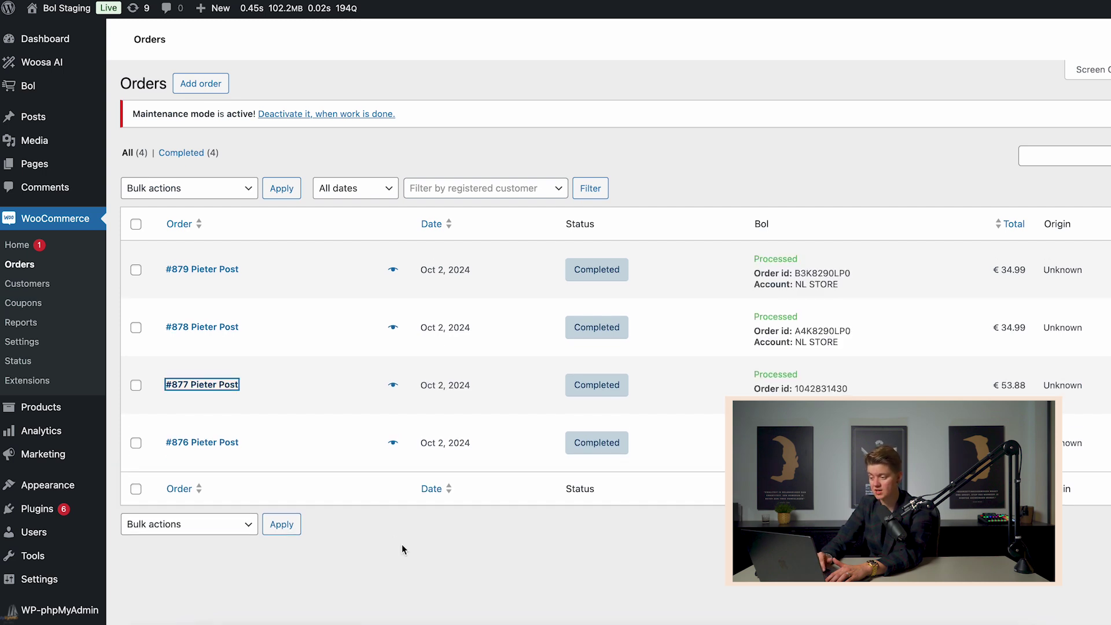
click(224, 420)
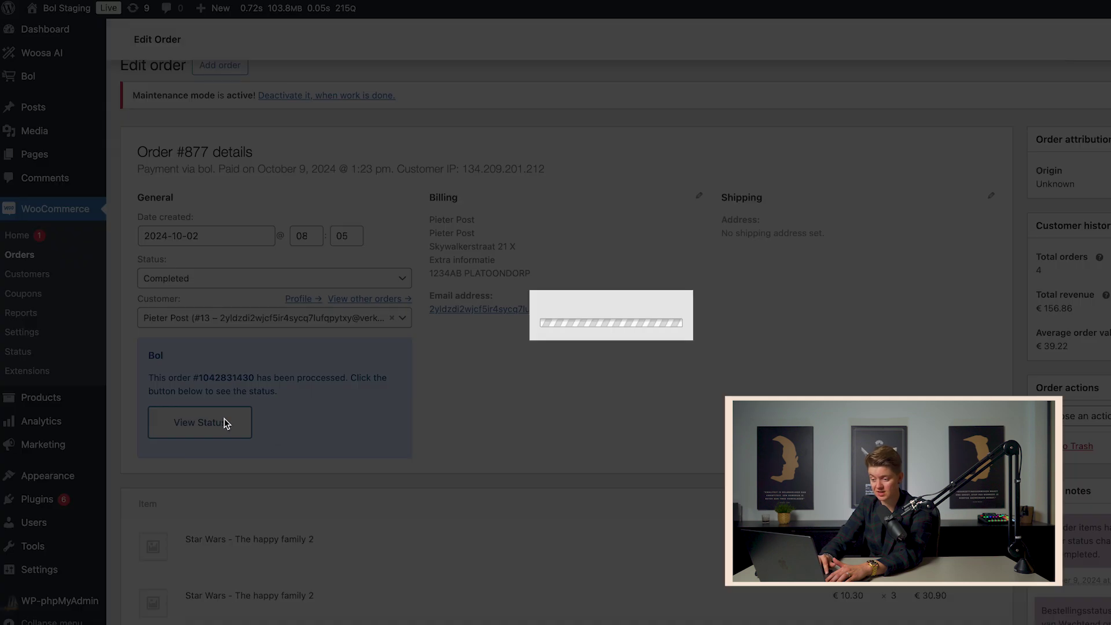
click(1098, 434)
scroll(657, 461, down, 10)
scroll(658, 461, up, 1)
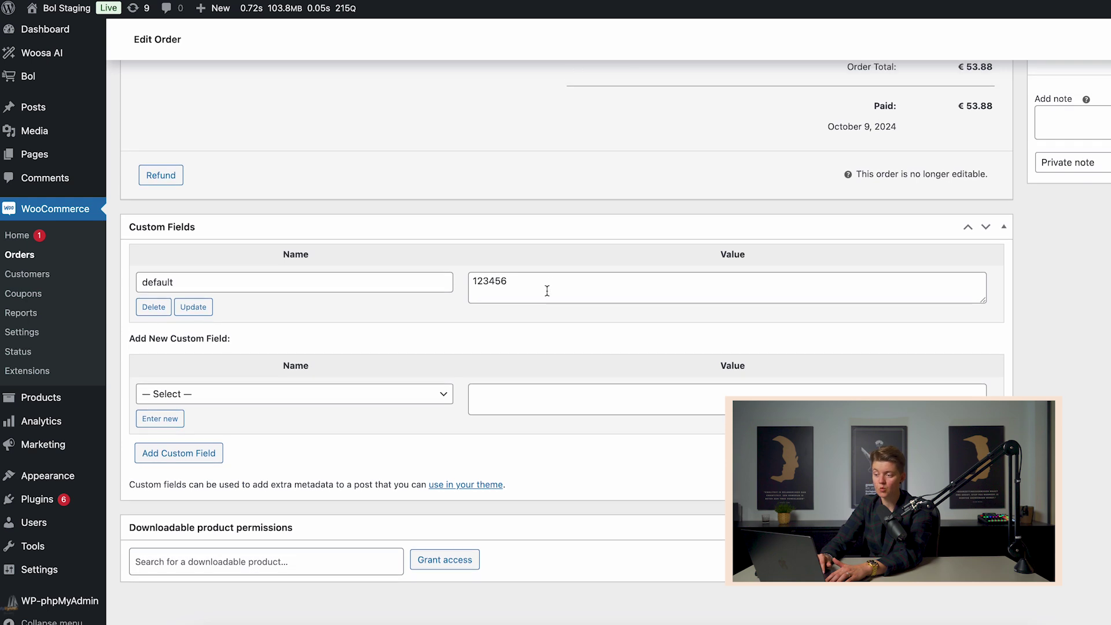
drag(546, 290, 445, 281)
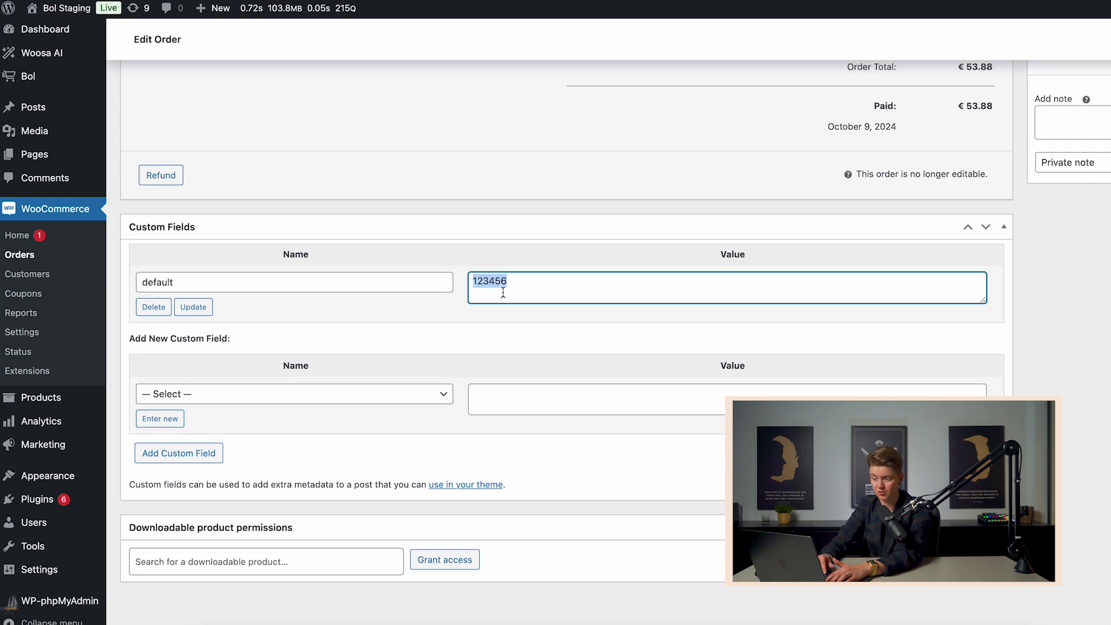
- Confirm the item status is Registered with PostNL tracking code 123456 matching the stored value
scroll(566, 305, up, 8)
click(211, 248)
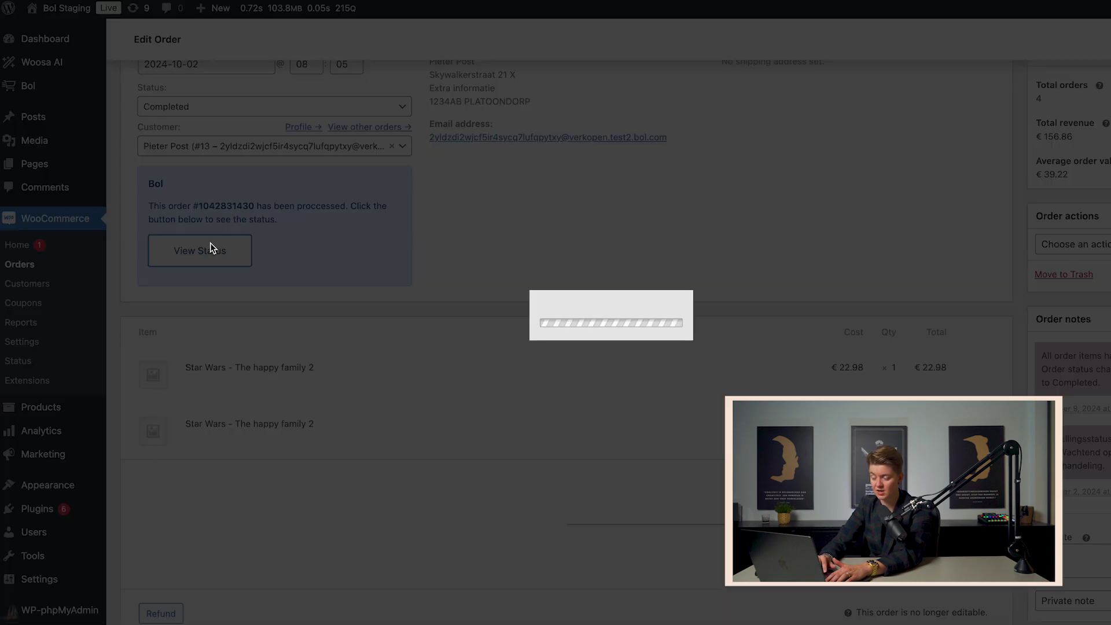
double_click(387, 211)
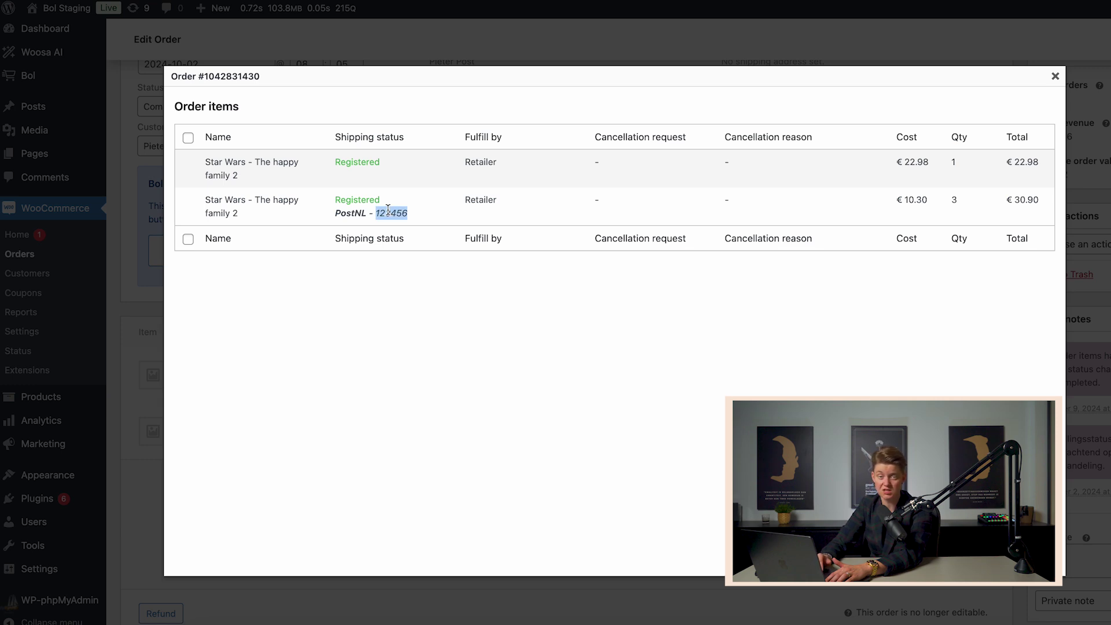
click(344, 198)
drag(335, 199, 413, 204)
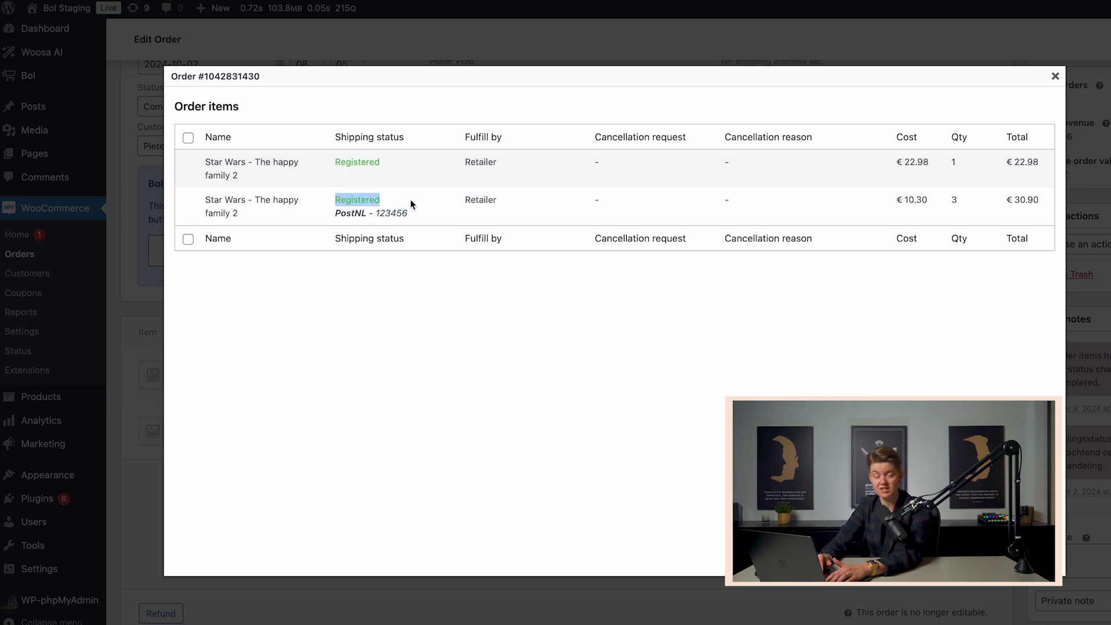
click(1055, 76)
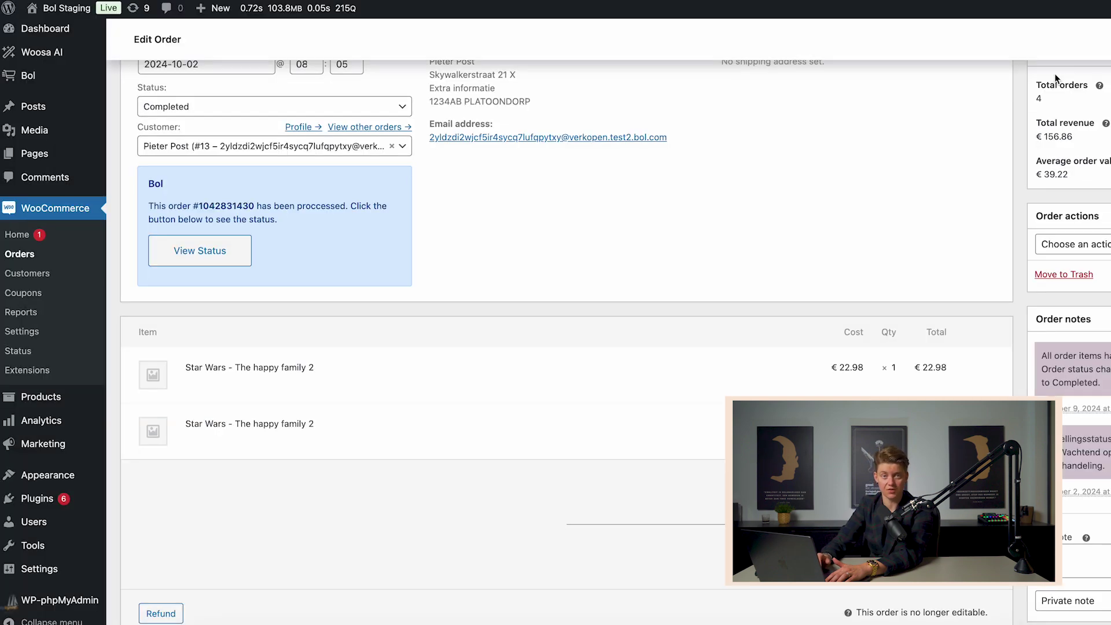